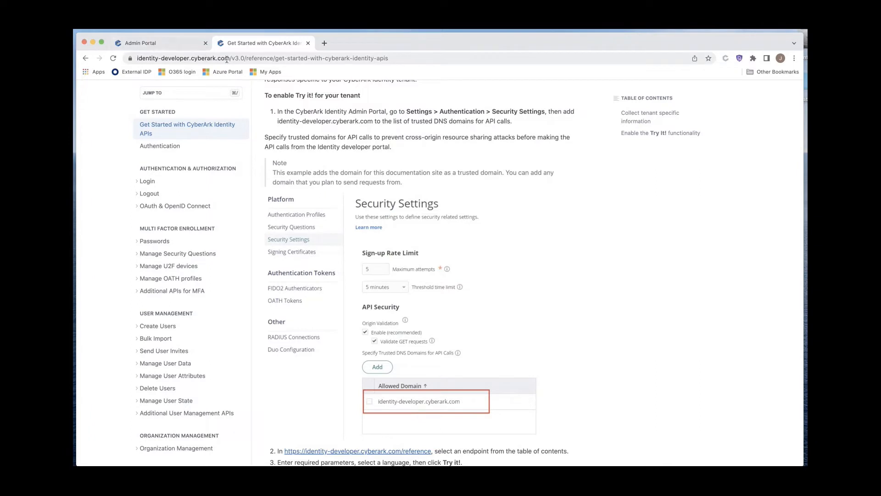
Step: Copy the documentation page's web address and switch to the Admin Portal tab
{"action": "left_click_drag", "start_coordinate": [230, 58], "coordinate": [136, 58]}
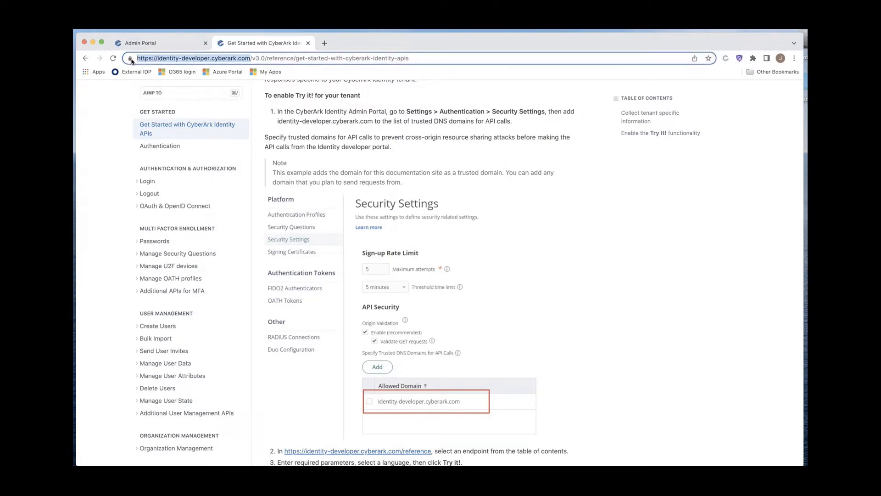
{"action": "right_click", "coordinate": [166, 58]}
{"action": "left_click", "coordinate": [199, 112]}
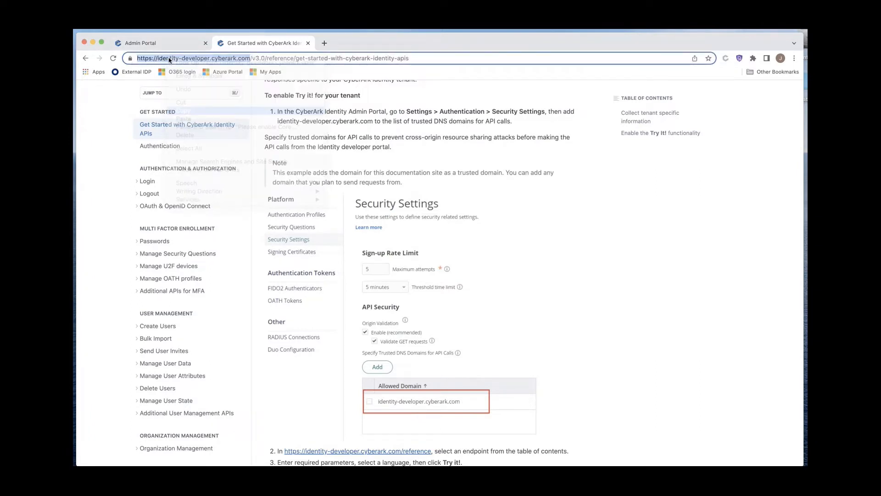
{"action": "left_click", "coordinate": [162, 46]}
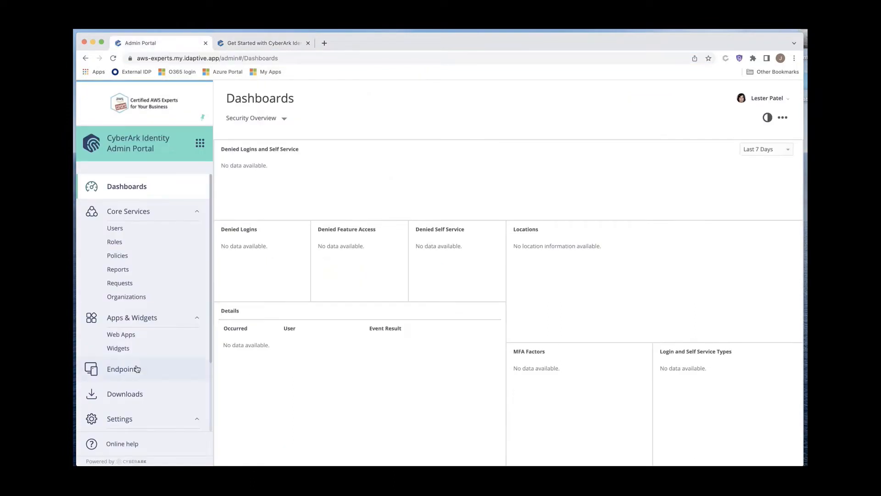
Step: Open the Security Settings page of the tenant's authentication settings
{"action": "scroll", "coordinate": [147, 426], "scroll_direction": "down", "scroll_amount": 3}
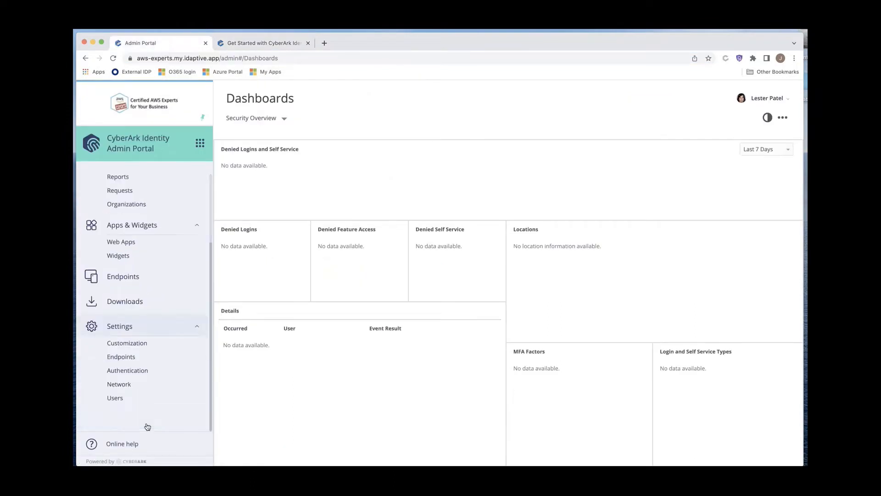
{"action": "left_click", "coordinate": [135, 375]}
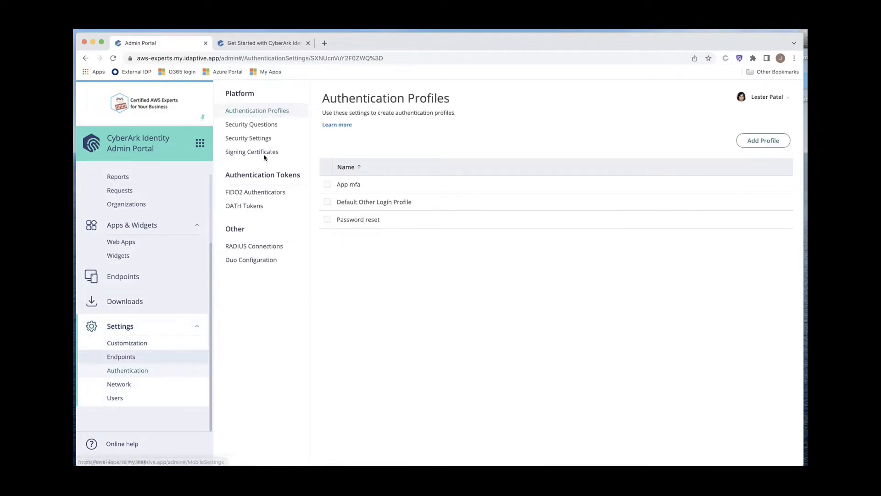
{"action": "left_click", "coordinate": [259, 138]}
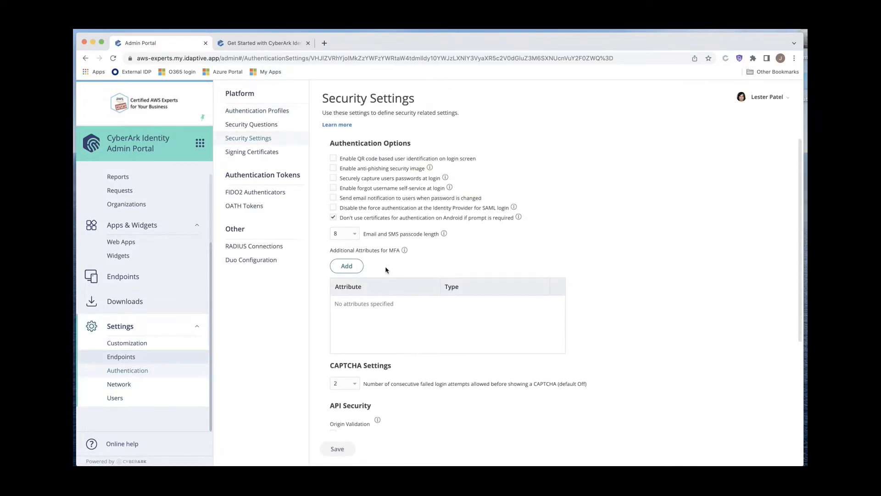
Step: Try to add the pasted documentation address, with its prefix removed, as a trusted DNS domain for API calls
{"action": "scroll", "coordinate": [368, 379], "scroll_direction": "down", "scroll_amount": 5}
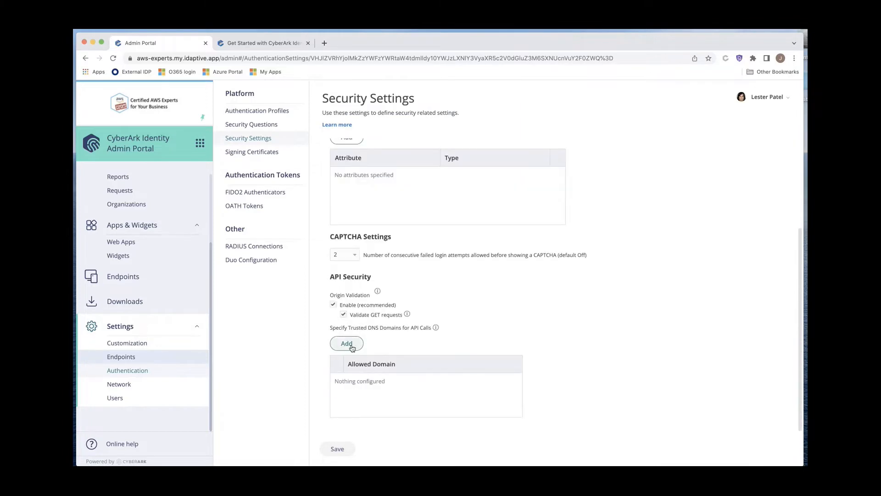
{"action": "left_click", "coordinate": [352, 347]}
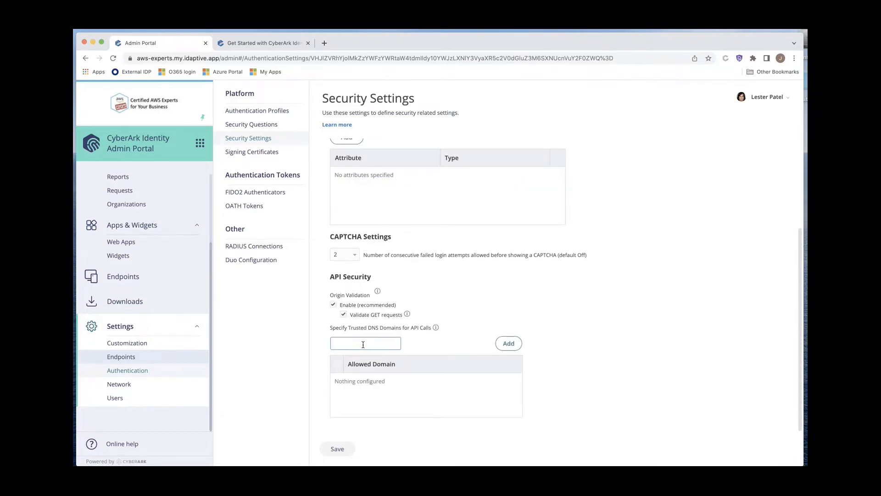
{"action": "right_click", "coordinate": [363, 342]}
{"action": "left_click", "coordinate": [398, 397]}
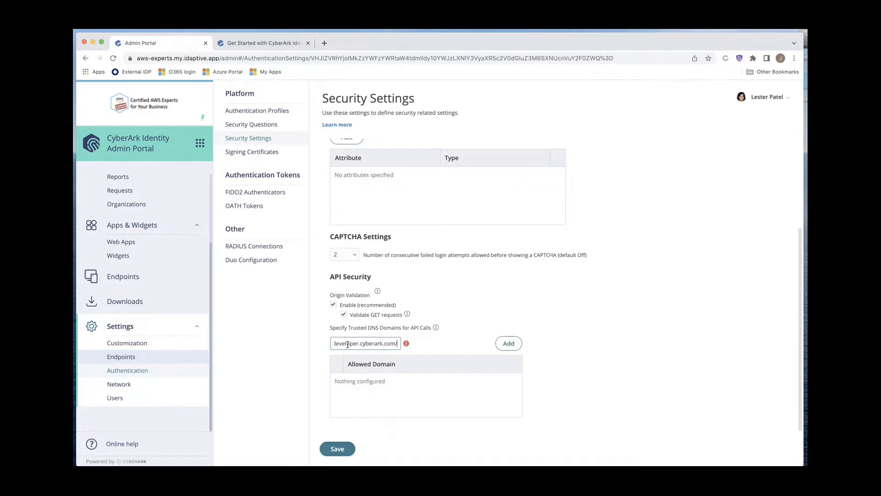
{"action": "left_click_drag", "start_coordinate": [347, 343], "coordinate": [296, 344]}
{"action": "left_click", "coordinate": [348, 343]}
{"action": "left_click_drag", "start_coordinate": [355, 344], "coordinate": [299, 342]}
{"action": "key", "text": "BackSpace"}
{"action": "left_click", "coordinate": [519, 344]}
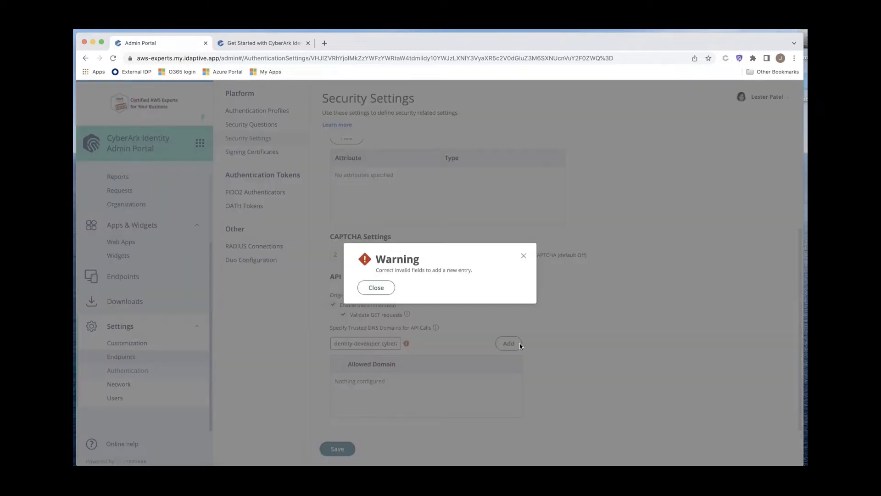
{"action": "left_click", "coordinate": [376, 287]}
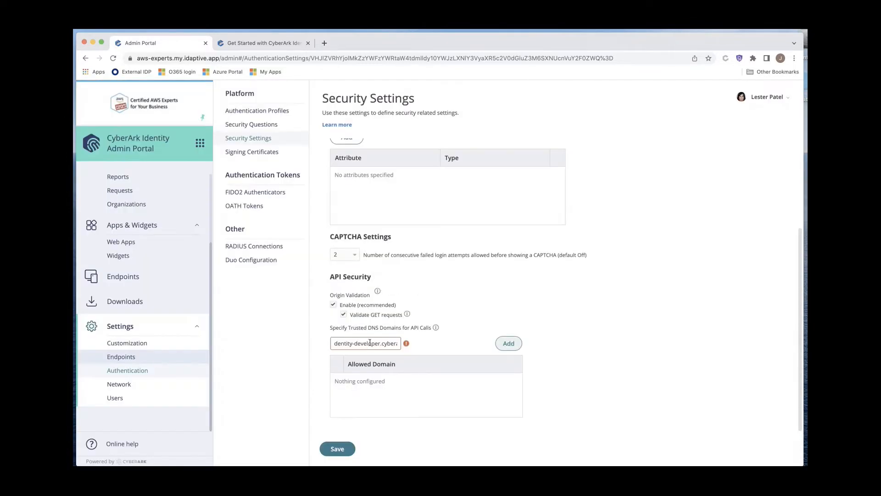
Step: Trim the entry further and add it to the allowed domains
{"action": "left_click_drag", "start_coordinate": [370, 343], "coordinate": [419, 346]}
{"action": "left_click", "coordinate": [396, 343]}
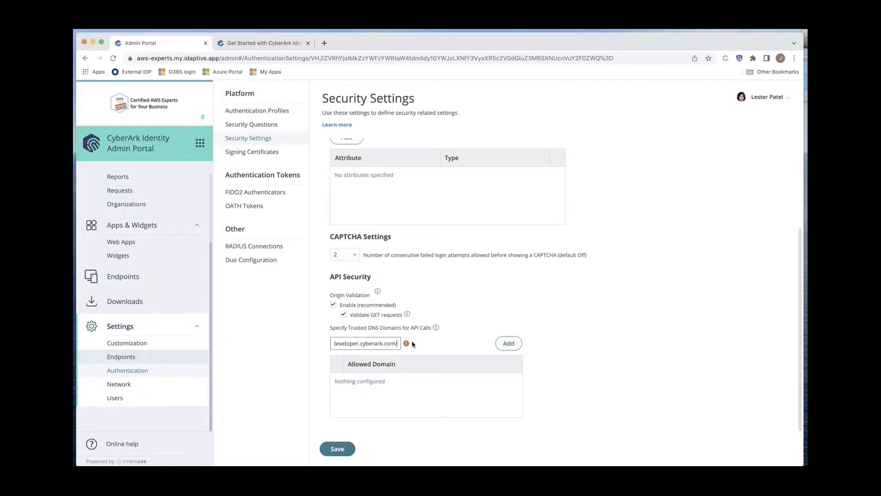
{"action": "key", "text": "BackSpace"}
{"action": "left_click", "coordinate": [508, 343]}
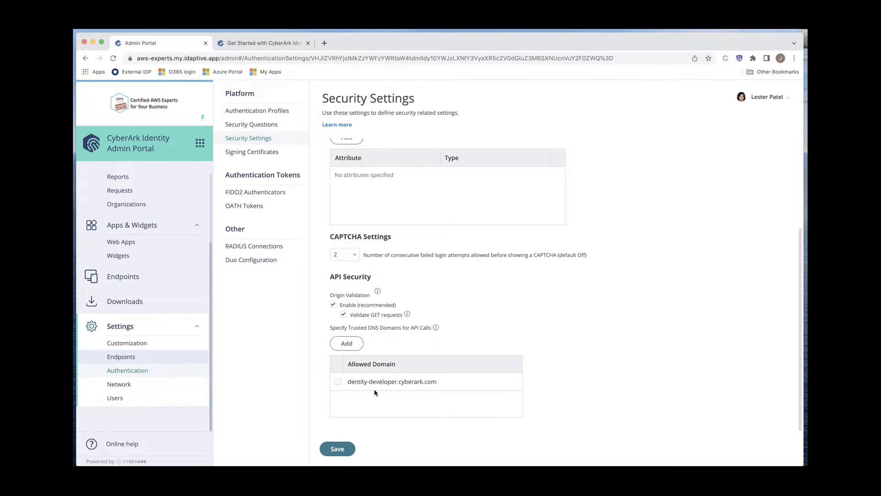
Step: Delete the misspelled entry from the allowed domain list
{"action": "left_click", "coordinate": [342, 382]}
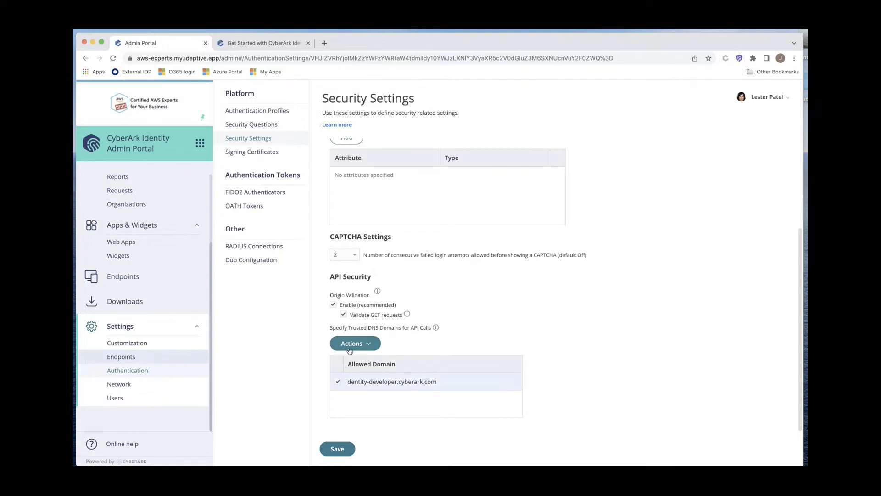
{"action": "left_click", "coordinate": [349, 351]}
{"action": "left_click", "coordinate": [342, 357]}
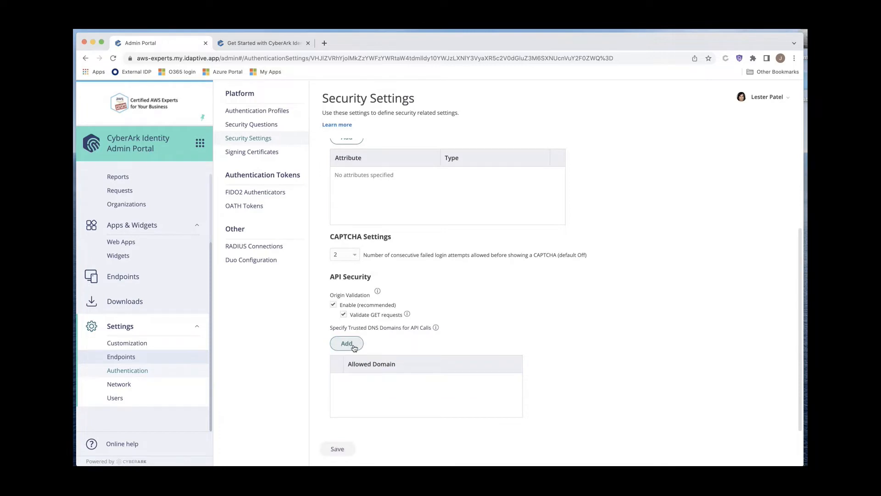
Step: Copy the domain identity-developer.cyberark.com from the documentation tab's address and return to the Admin Portal
{"action": "left_click", "coordinate": [354, 347]}
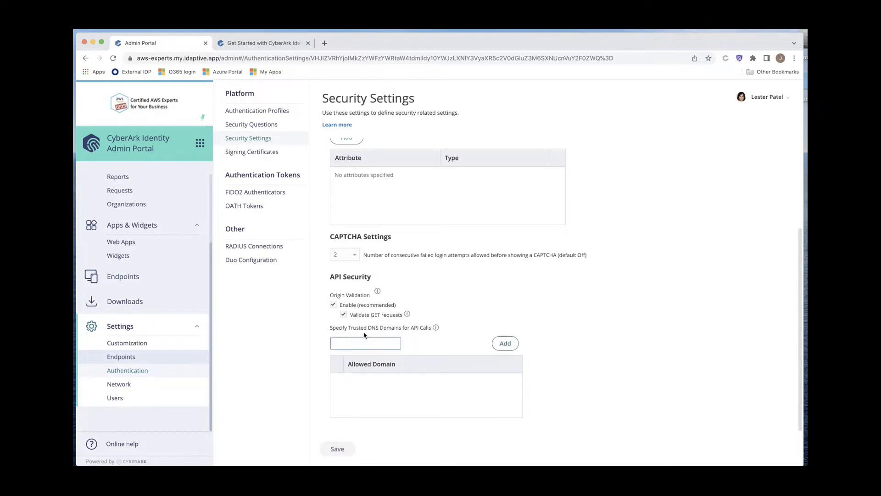
{"action": "left_click", "coordinate": [250, 43]}
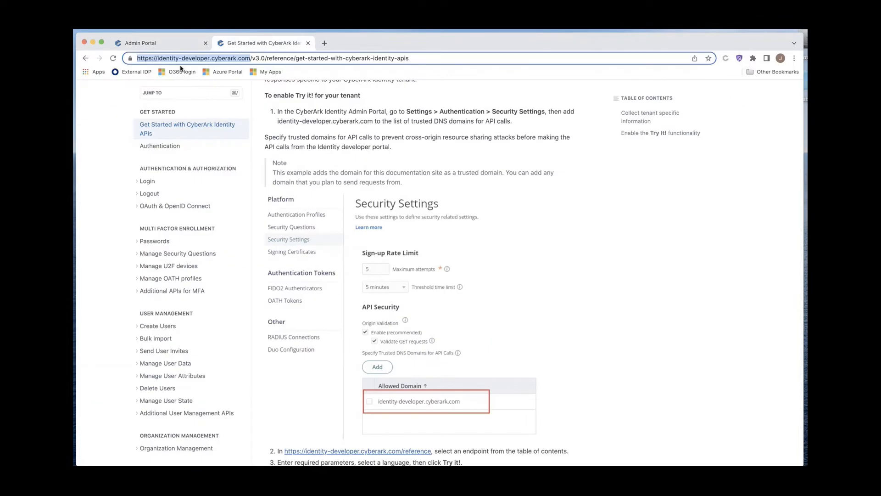
{"action": "left_click_drag", "start_coordinate": [157, 58], "coordinate": [248, 57]}
{"action": "key", "text": "super+c"}
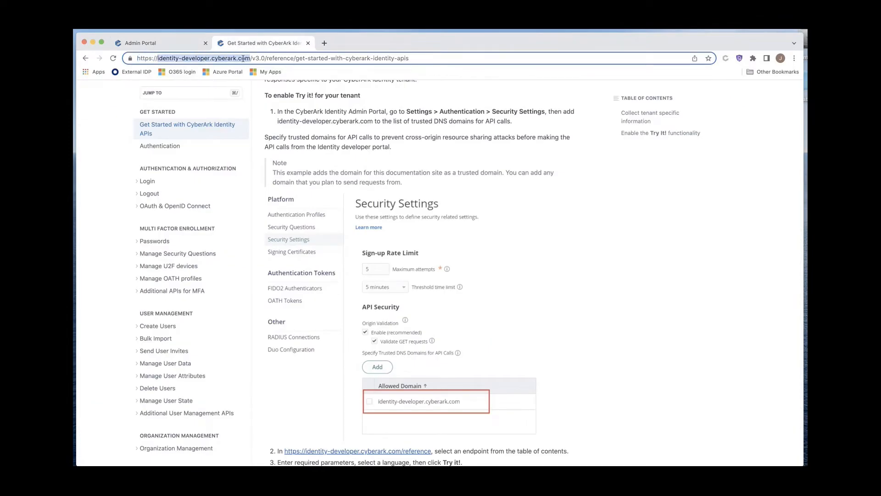
{"action": "left_click", "coordinate": [140, 43]}
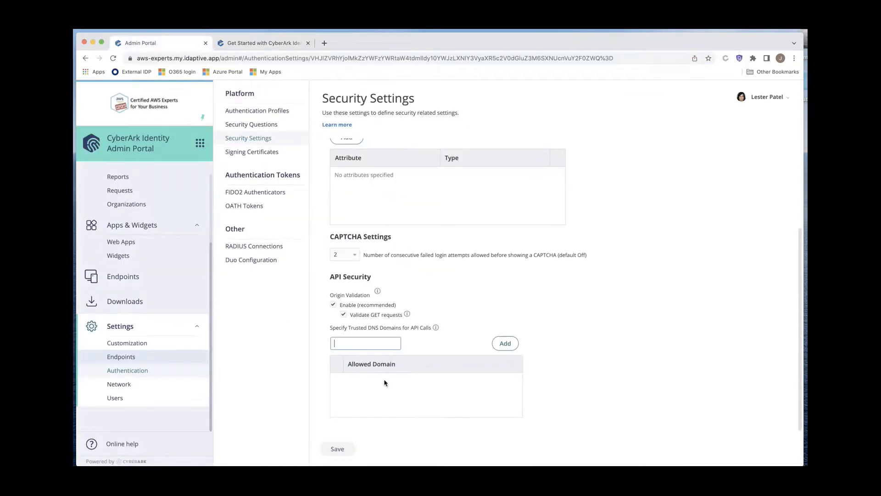
Step: Add identity-developer.cyberark.com as a trusted DNS domain for API calls and save the security settings
{"action": "left_click", "coordinate": [368, 343]}
{"action": "key", "text": "super+v"}
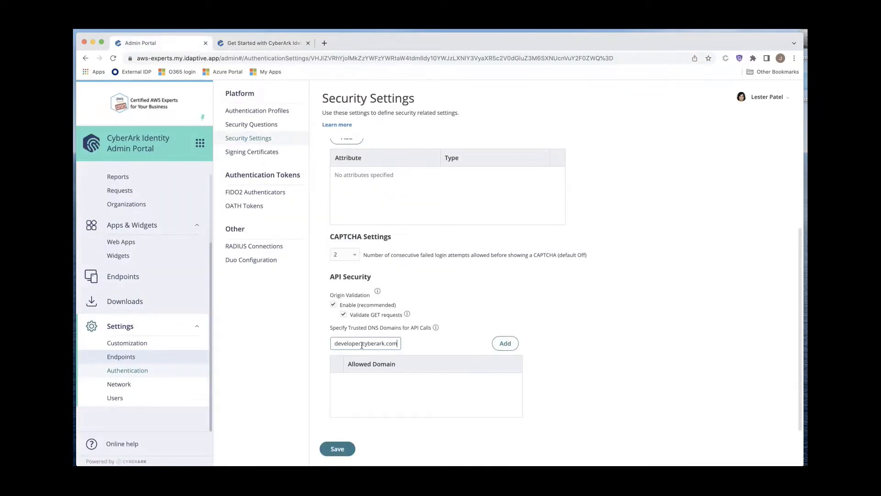
{"action": "left_click_drag", "start_coordinate": [341, 343], "coordinate": [322, 346]}
{"action": "left_click", "coordinate": [505, 344]}
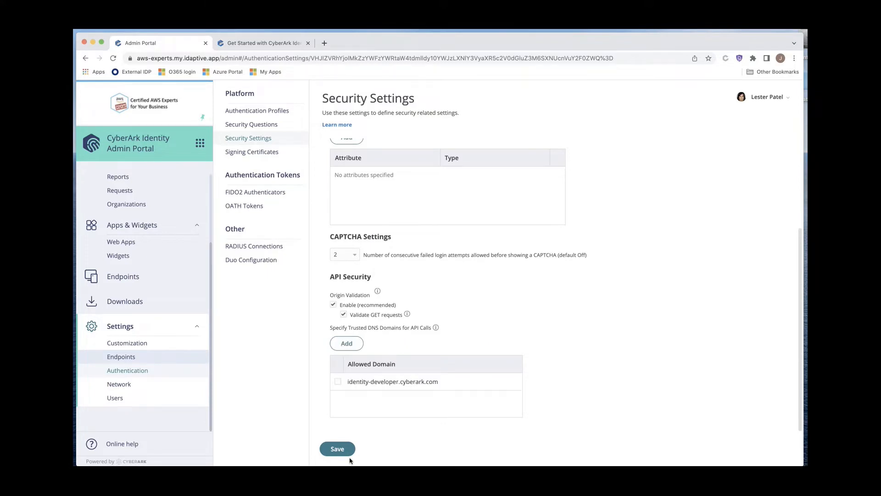
{"action": "left_click", "coordinate": [340, 449]}
Step: Open the form for creating a new cloud directory user
{"action": "scroll", "coordinate": [140, 275], "scroll_direction": "up", "scroll_amount": 3}
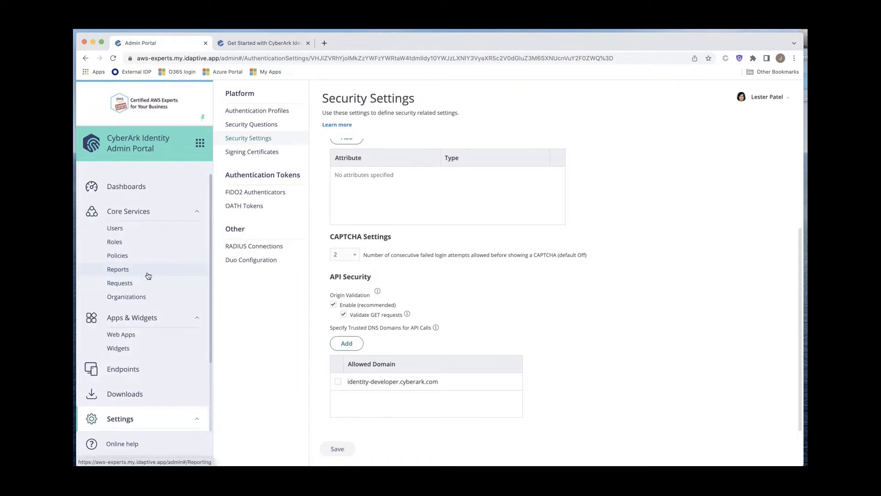
{"action": "left_click", "coordinate": [137, 234]}
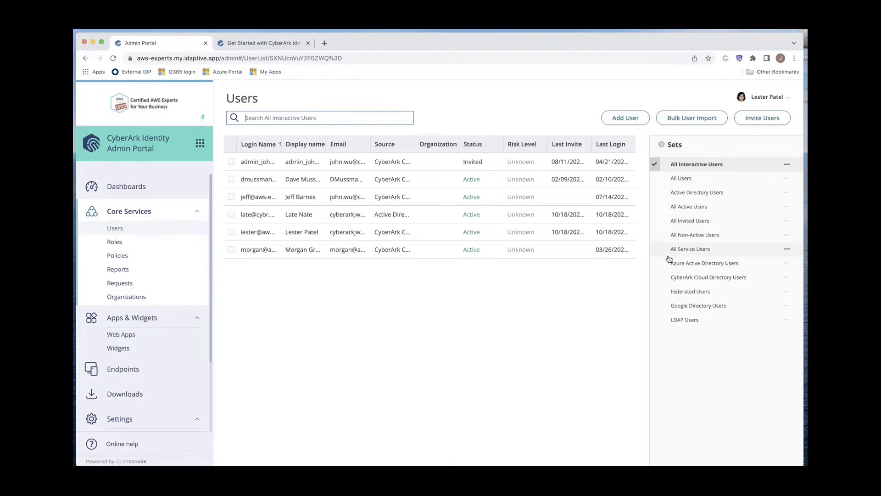
{"action": "left_click", "coordinate": [625, 117]}
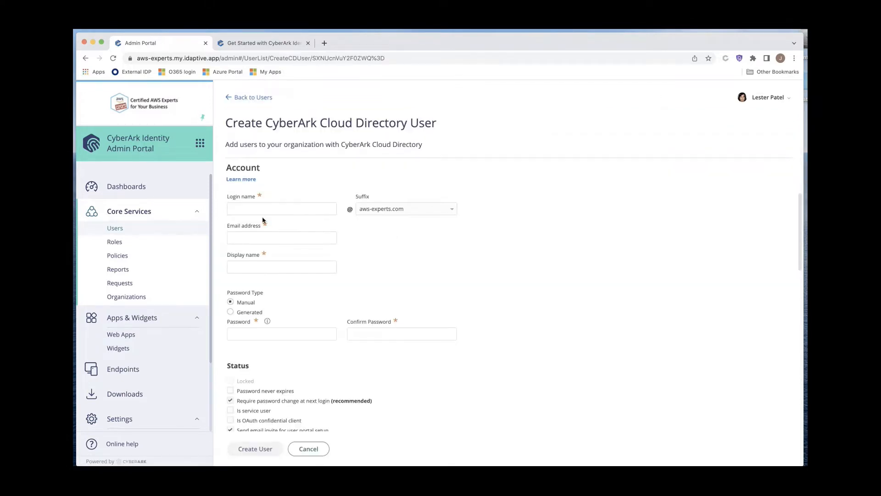
Step: Enter the login name tryit, the account's e-mail address, and the display name Try It
{"action": "left_click", "coordinate": [275, 208]}
{"action": "type", "text": "tryit"}
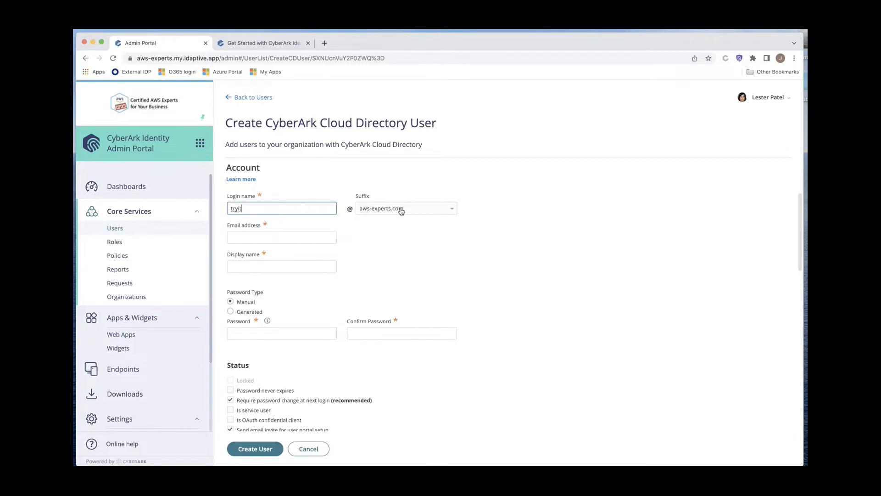
{"action": "left_click", "coordinate": [306, 235]}
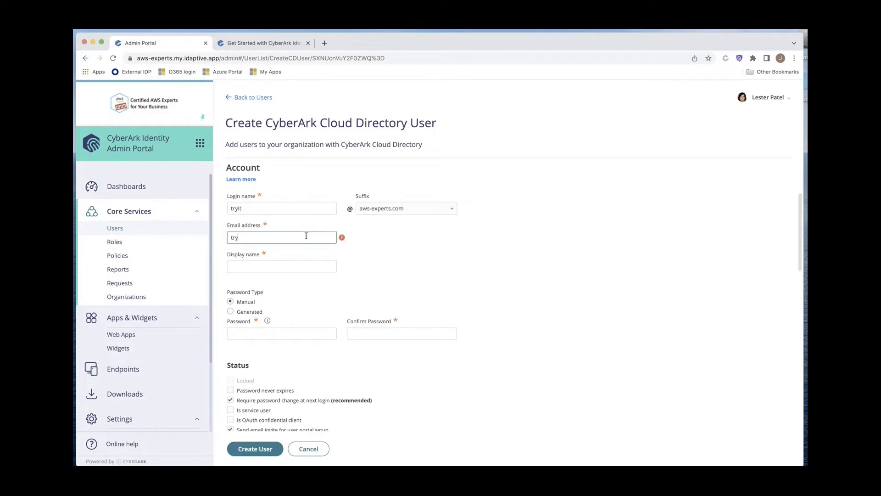
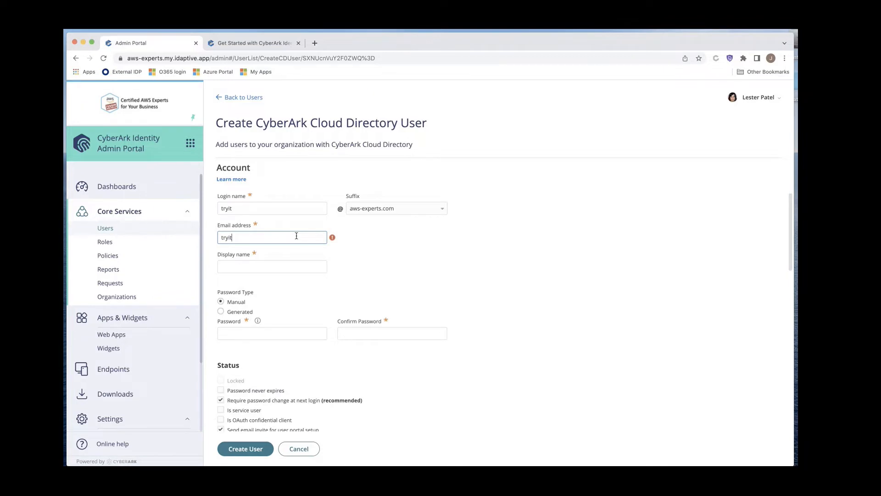
{"action": "left_click", "coordinate": [250, 270]}
{"action": "type", "text": "Try It"}
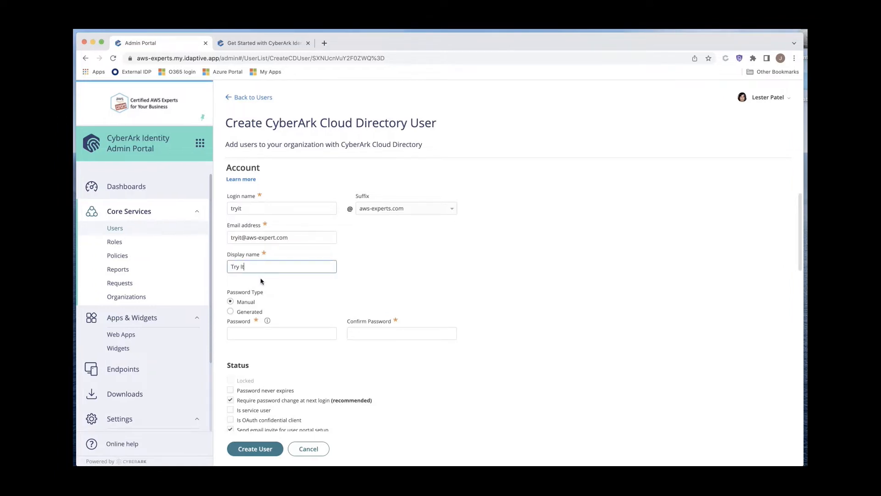
Step: Enter the user's password and its confirmation
{"action": "left_click", "coordinate": [262, 334]}
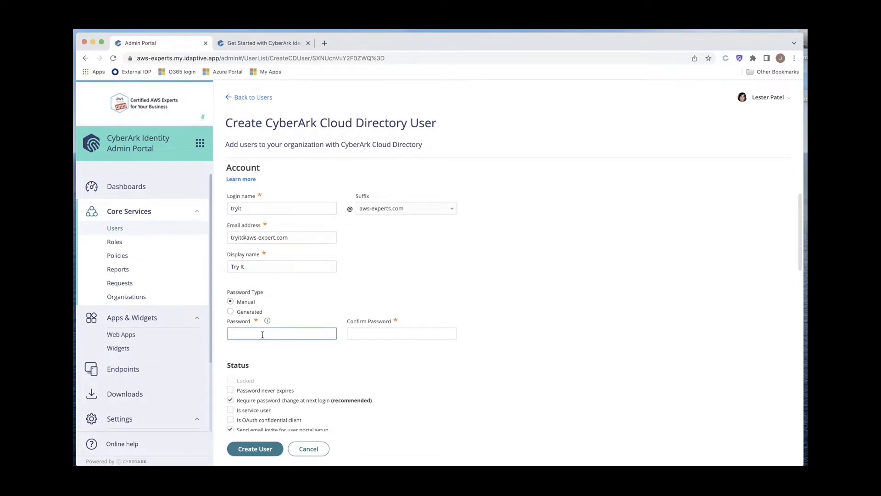
{"action": "type", "text": "••••••••••••••••••"}
{"action": "left_click", "coordinate": [434, 332]}
{"action": "type", "text": "•••••••••"}
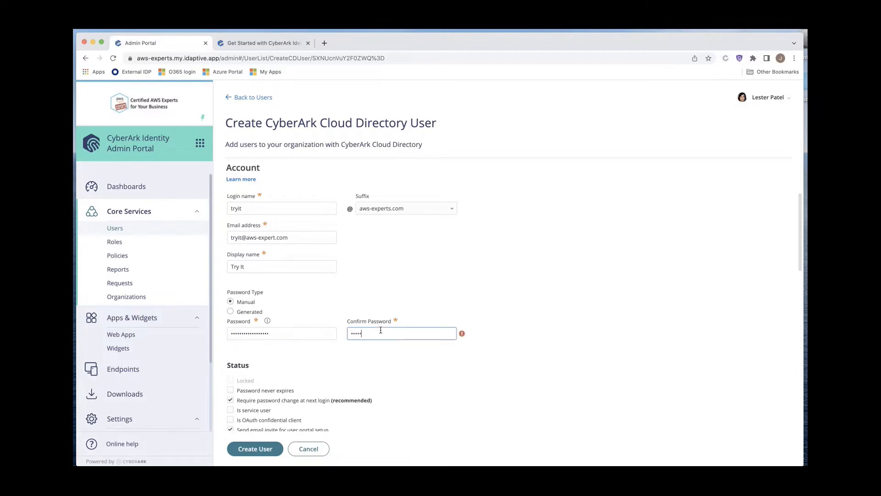
{"action": "type", "text": "•••••••••"}
Step: Mark the account as a service user and OAuth confidential client with a non-expiring password, re-enter the password, and create the user
{"action": "left_click_drag", "start_coordinate": [293, 332], "coordinate": [176, 324]}
{"action": "type", "text": "•••••••"}
{"action": "key", "text": "BackSpace"}
{"action": "key", "text": "BackSpace"}
{"action": "key", "text": "BackSpace"}
{"action": "key", "text": "BackSpace"}
{"action": "key", "text": "BackSpace"}
{"action": "key", "text": "BackSpace"}
{"action": "key", "text": "BackSpace"}
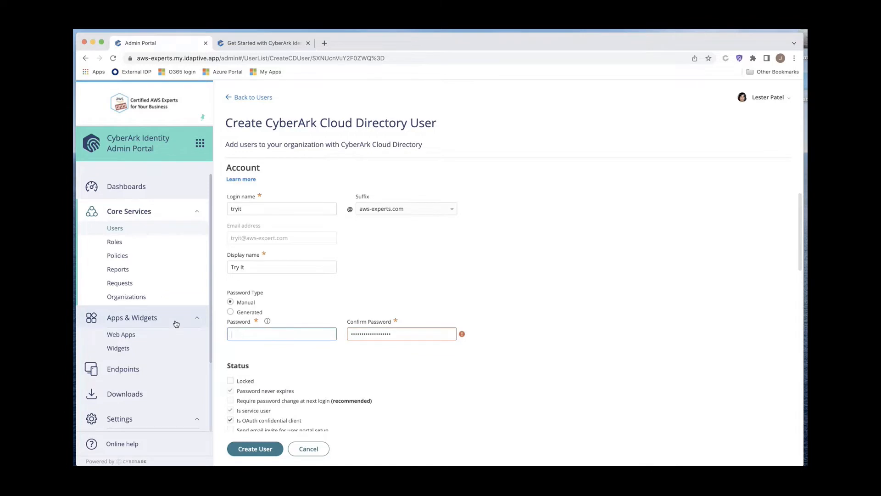
{"action": "type", "text": "••••••••••••••••••"}
{"action": "left_click", "coordinate": [261, 449]}
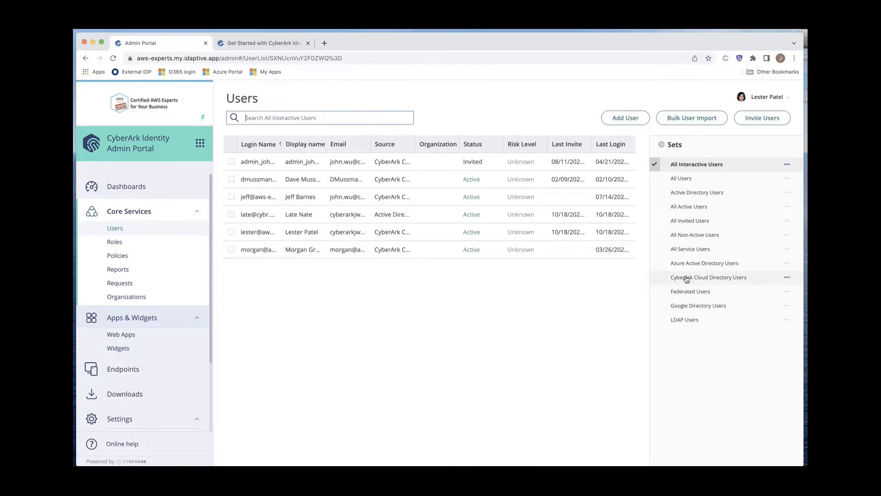
Step: Show the list of all service users
{"action": "left_click", "coordinate": [700, 252]}
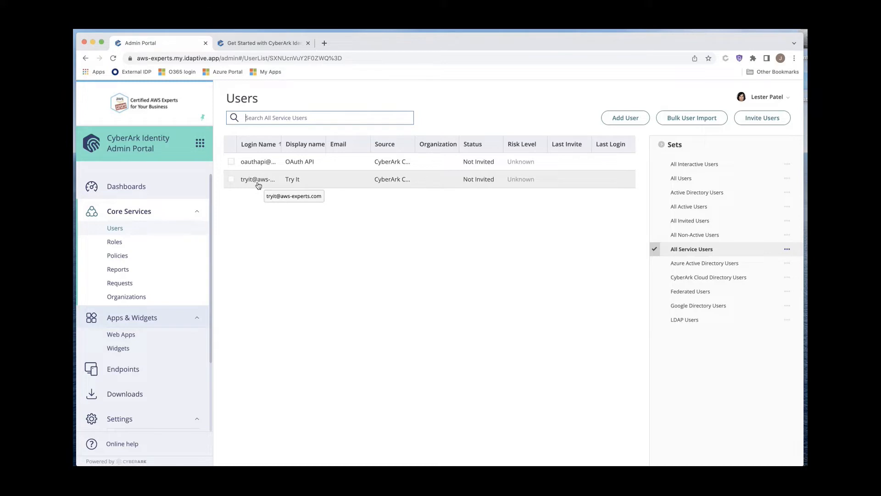
Step: Open the System Administrator role from the roles list
{"action": "left_click", "coordinate": [153, 244]}
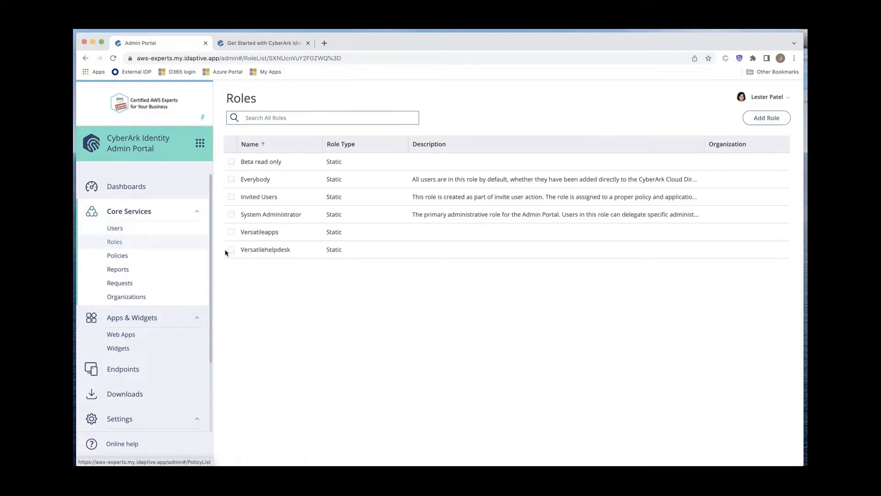
{"action": "left_click", "coordinate": [285, 214]}
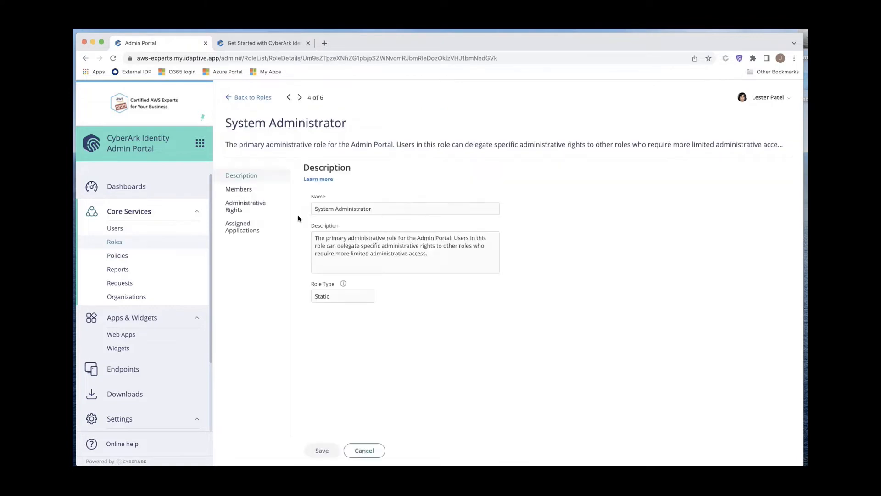
Step: Add the Try It service user as a member of the System Administrator role and save
{"action": "left_click", "coordinate": [247, 192]}
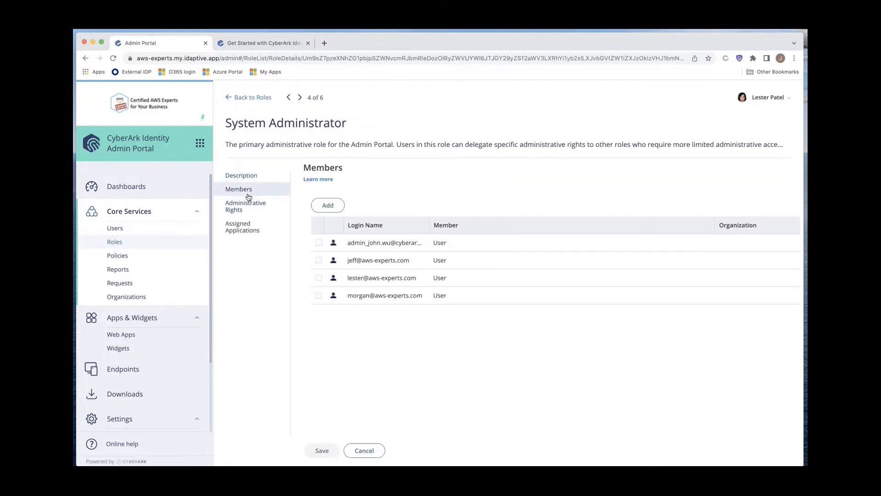
{"action": "left_click", "coordinate": [328, 206]}
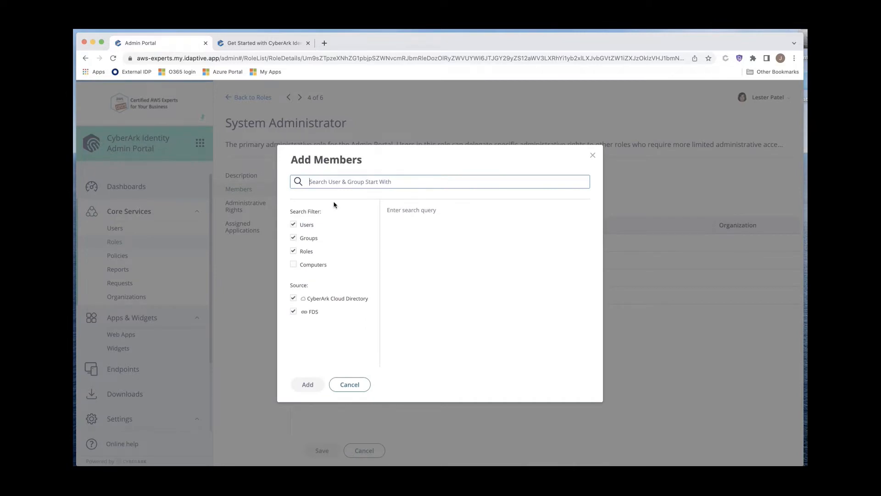
{"action": "type", "text": "try"}
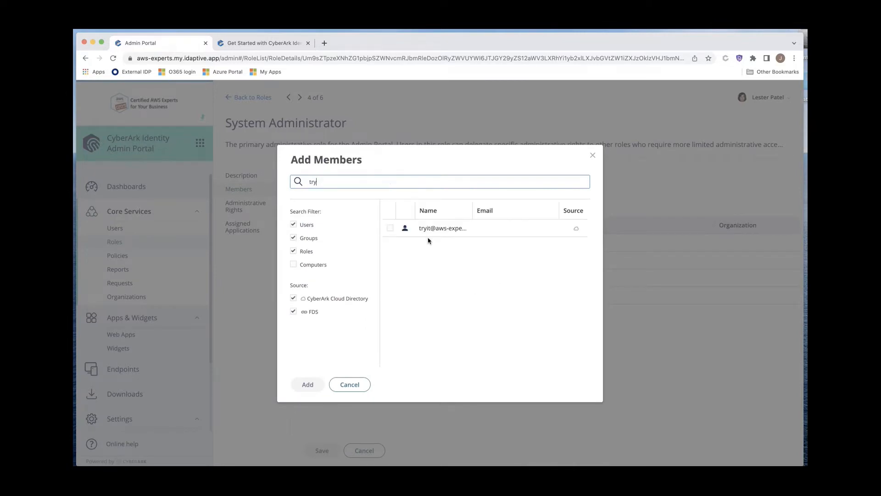
{"action": "left_click", "coordinate": [424, 237]}
{"action": "left_click", "coordinate": [308, 384]}
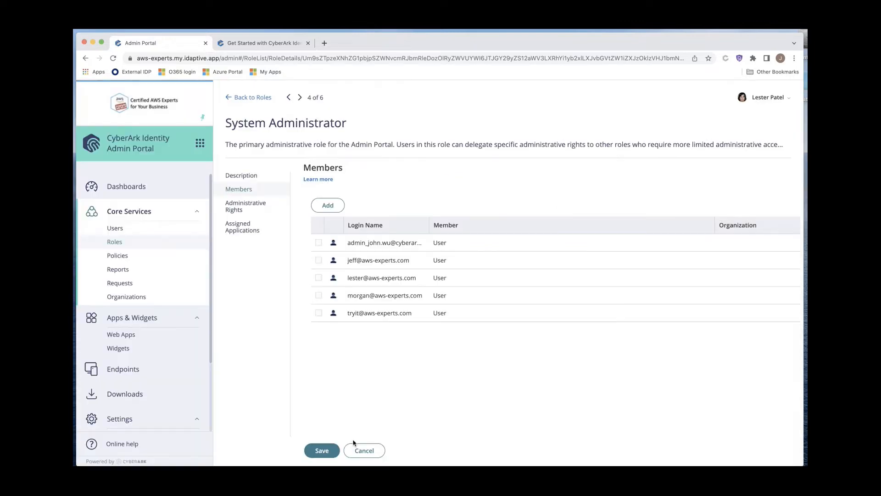
{"action": "left_click", "coordinate": [332, 450]}
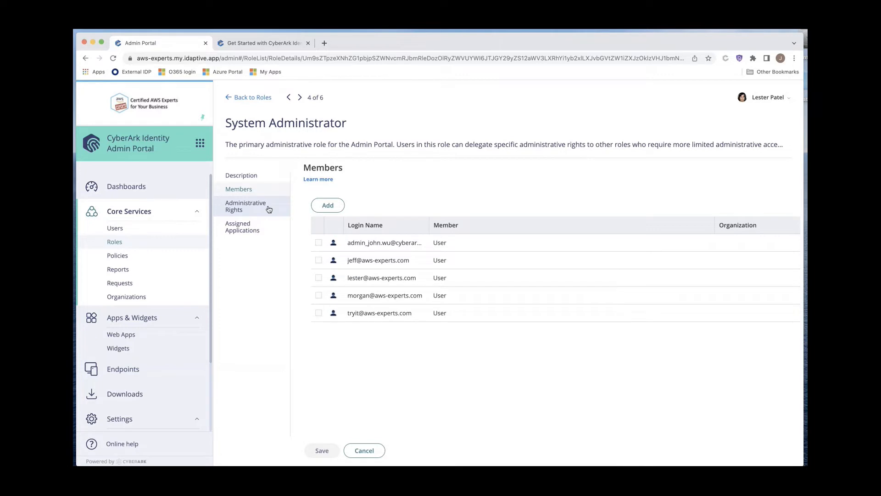
Step: Add a custom OAuth2 Client web application
{"action": "left_click", "coordinate": [259, 210]}
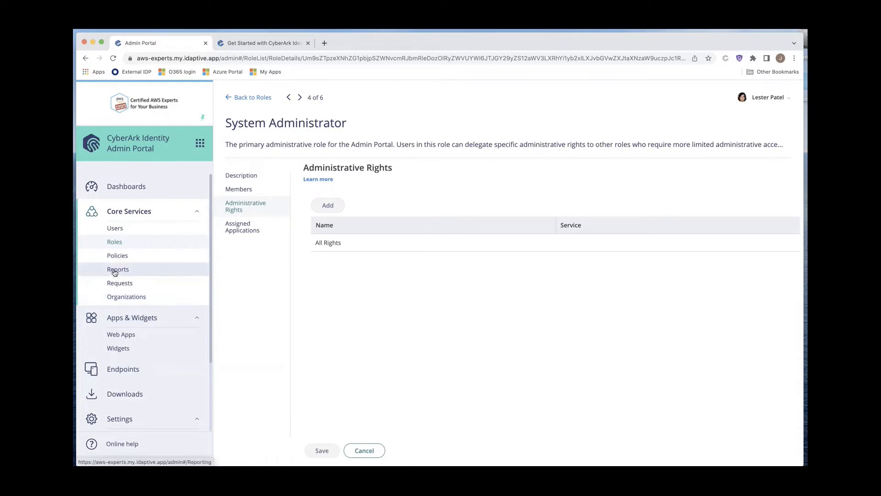
{"action": "left_click", "coordinate": [156, 335]}
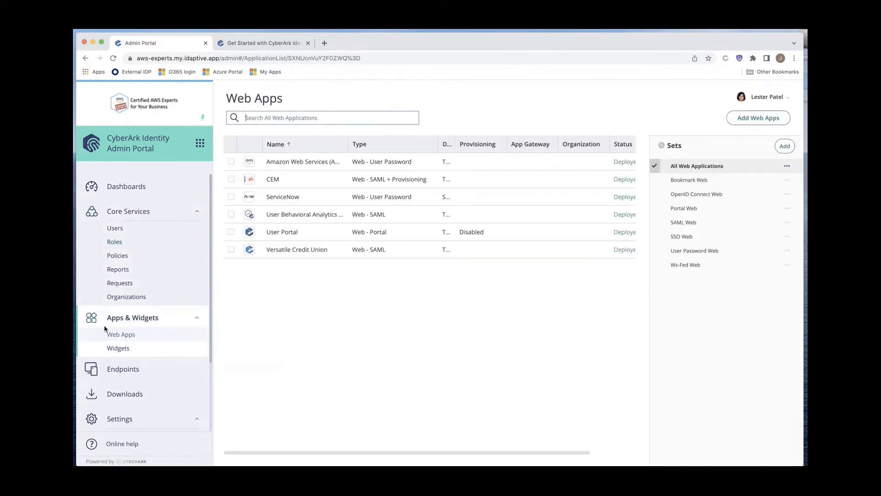
{"action": "left_click", "coordinate": [750, 118]}
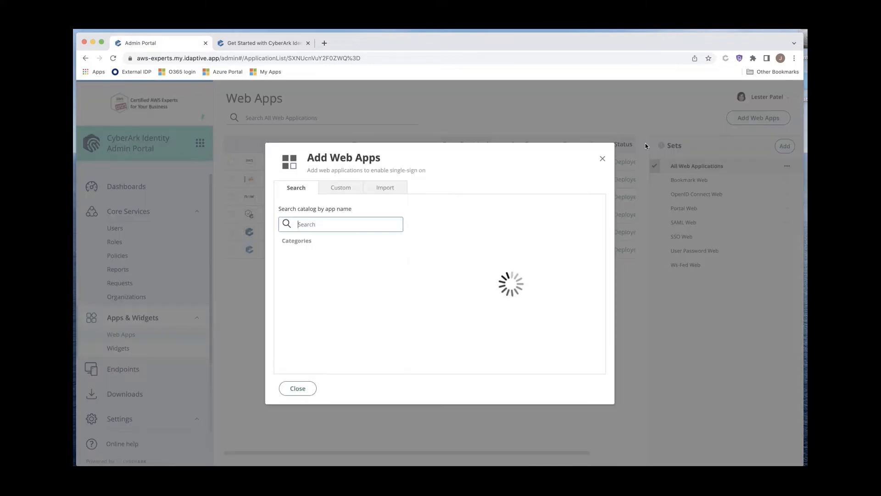
{"action": "left_click", "coordinate": [339, 189]}
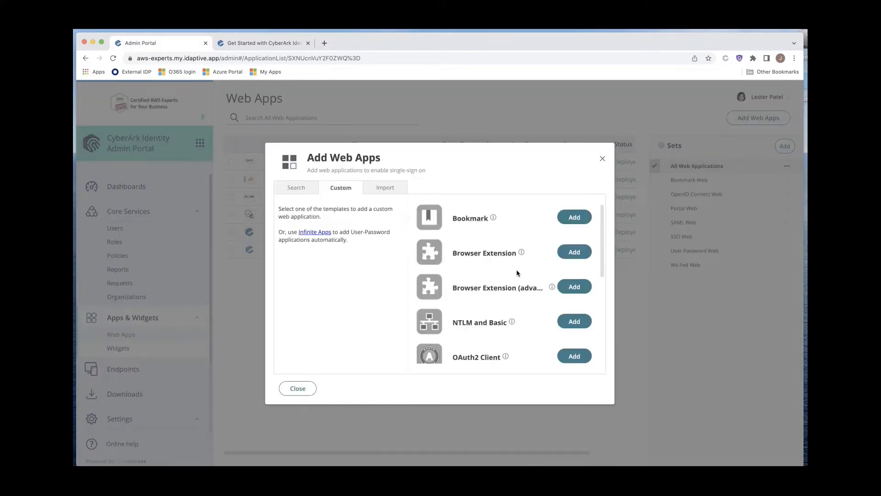
{"action": "scroll", "coordinate": [516, 273], "scroll_direction": "down", "scroll_amount": 3}
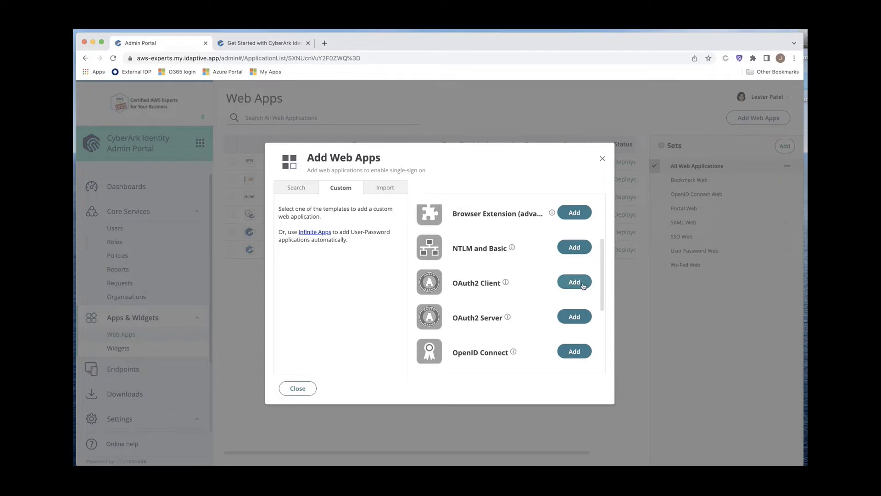
{"action": "left_click", "coordinate": [574, 282]}
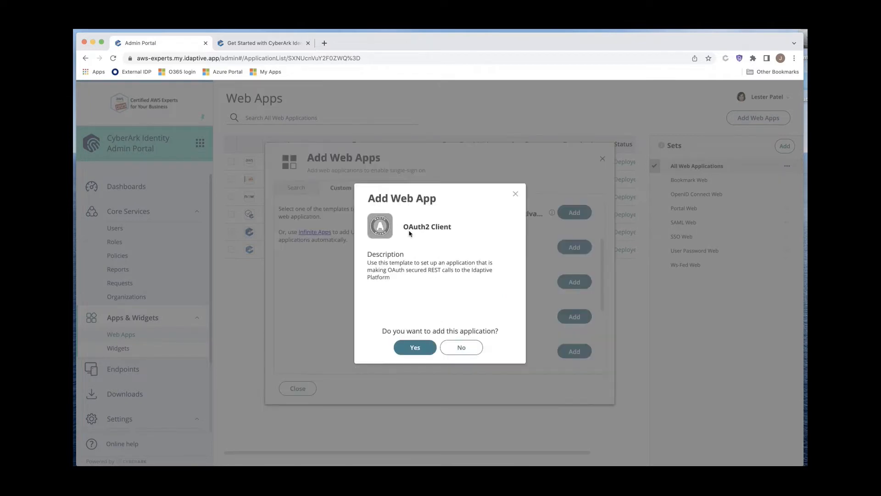
{"action": "left_click", "coordinate": [415, 347]}
{"action": "left_click", "coordinate": [299, 389]}
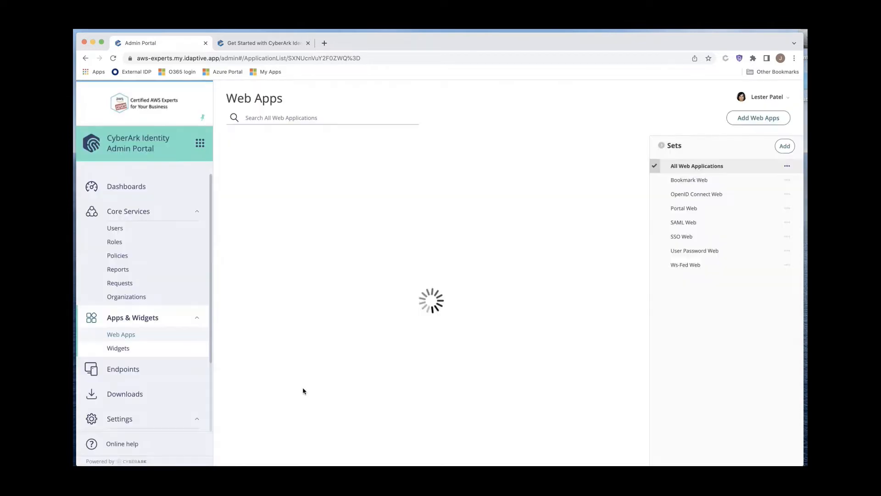
Step: Set the application's ID and name to Devtest
{"action": "left_click", "coordinate": [333, 211]}
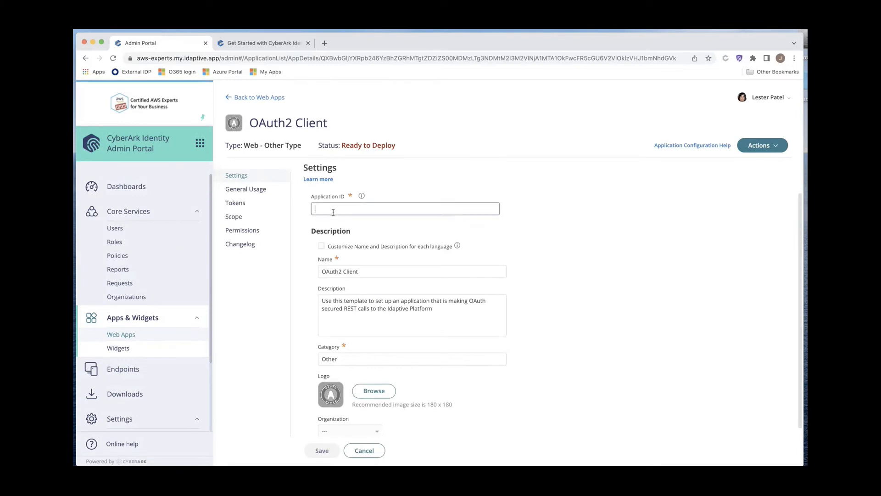
{"action": "type", "text": "Devtest"}
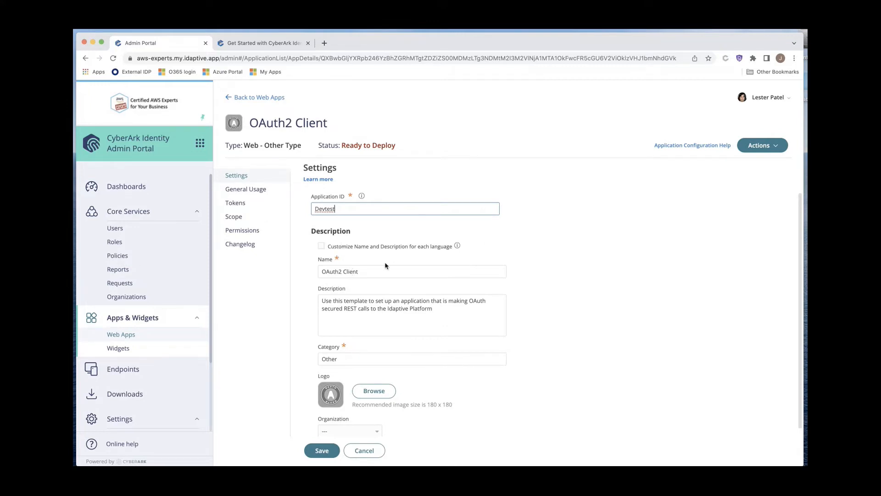
{"action": "left_click_drag", "start_coordinate": [350, 209], "coordinate": [286, 217]}
{"action": "key", "text": "super+c"}
{"action": "left_click_drag", "start_coordinate": [388, 271], "coordinate": [287, 267]}
{"action": "key", "text": "super+v"}
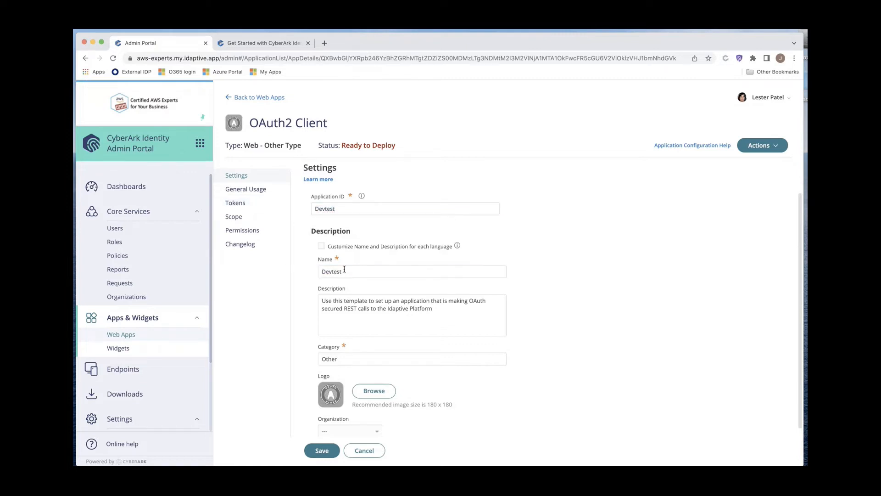
Step: Set the token auth methods to Client Creds only, clearing Auth Code and Implicit
{"action": "left_click", "coordinate": [240, 193]}
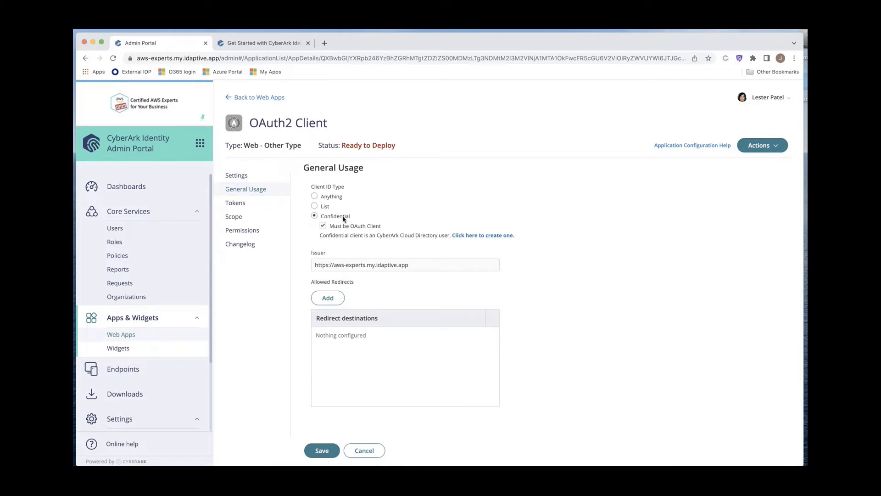
{"action": "left_click", "coordinate": [241, 207]}
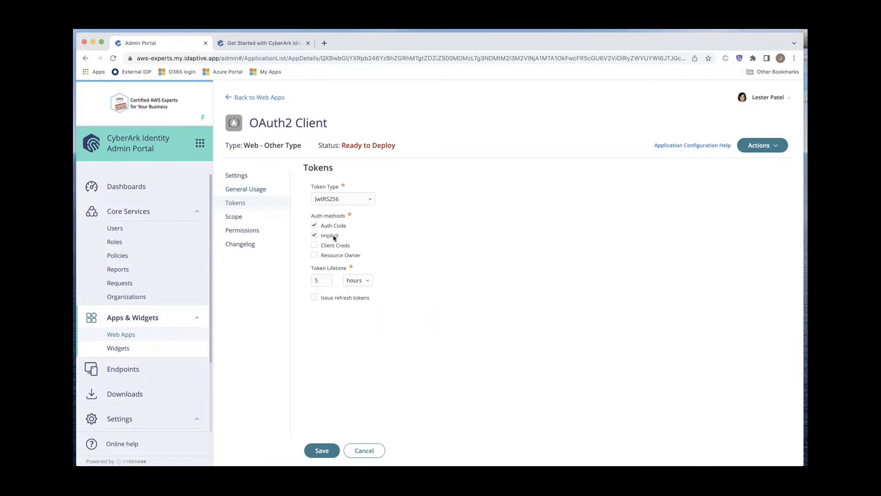
{"action": "left_click", "coordinate": [315, 246]}
{"action": "left_click", "coordinate": [314, 235]}
{"action": "left_click", "coordinate": [315, 226]}
Step: Add a scope named all that allows the REST regex .*
{"action": "left_click", "coordinate": [247, 219]}
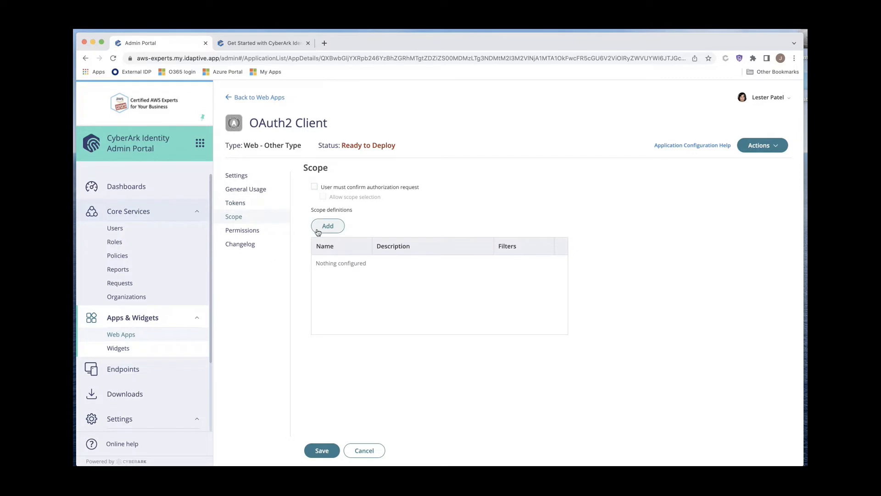
{"action": "left_click", "coordinate": [317, 232]}
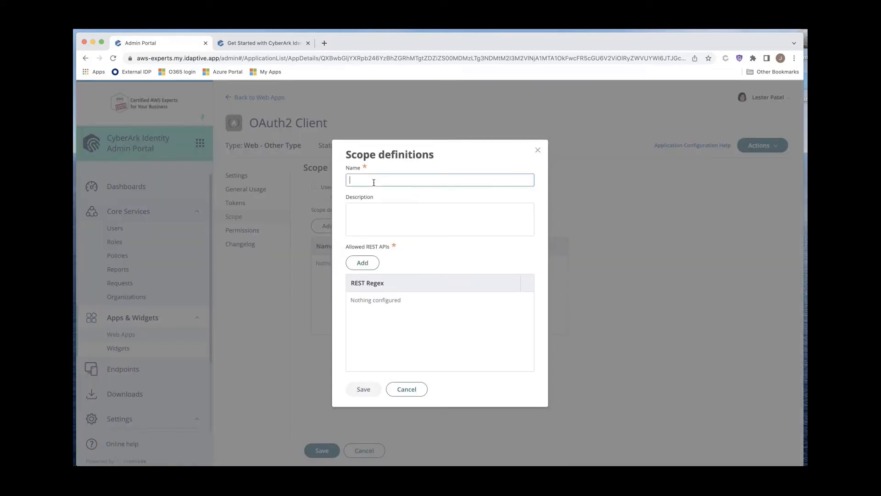
{"action": "type", "text": "all"}
{"action": "left_click", "coordinate": [376, 266]}
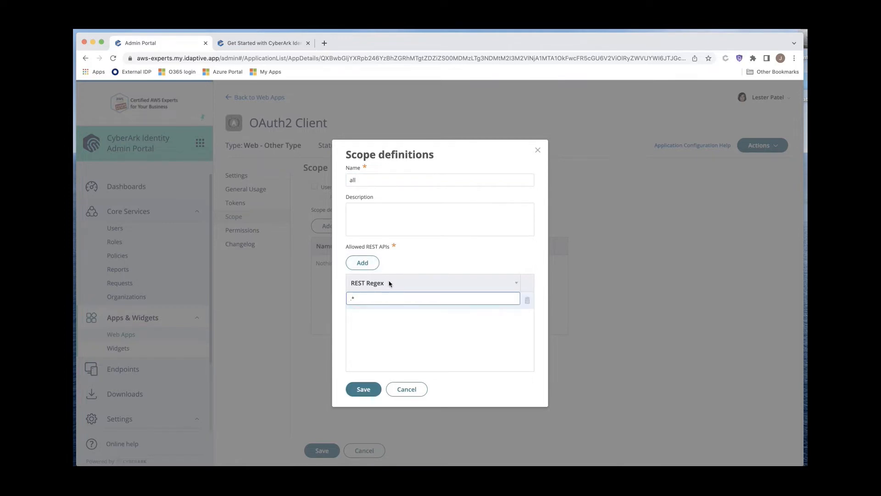
{"action": "left_click", "coordinate": [376, 385]}
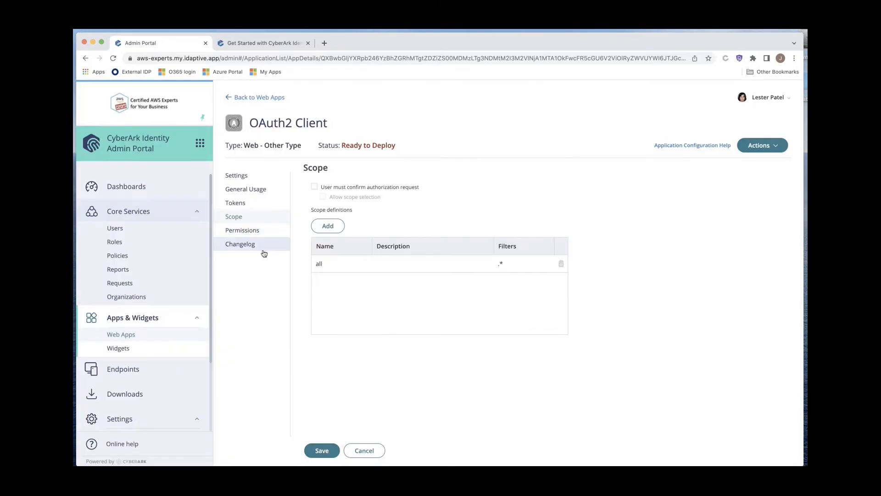
Step: Grant the Try It service user permission on the app and save the application
{"action": "left_click", "coordinate": [248, 231]}
{"action": "left_click", "coordinate": [316, 206]}
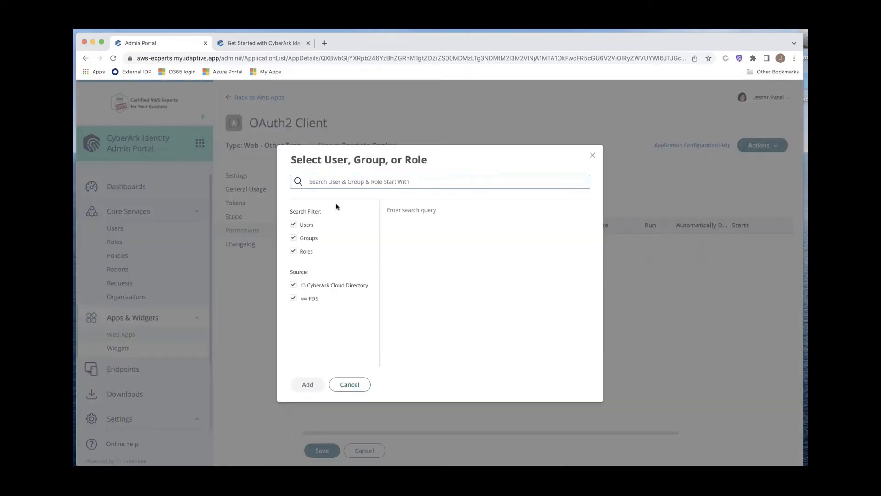
{"action": "type", "text": "try"}
{"action": "left_click", "coordinate": [452, 229]}
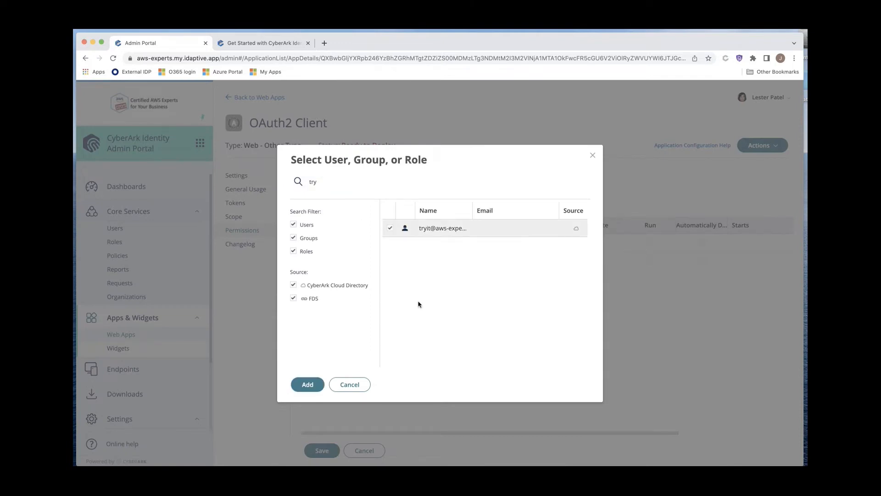
{"action": "left_click", "coordinate": [314, 385]}
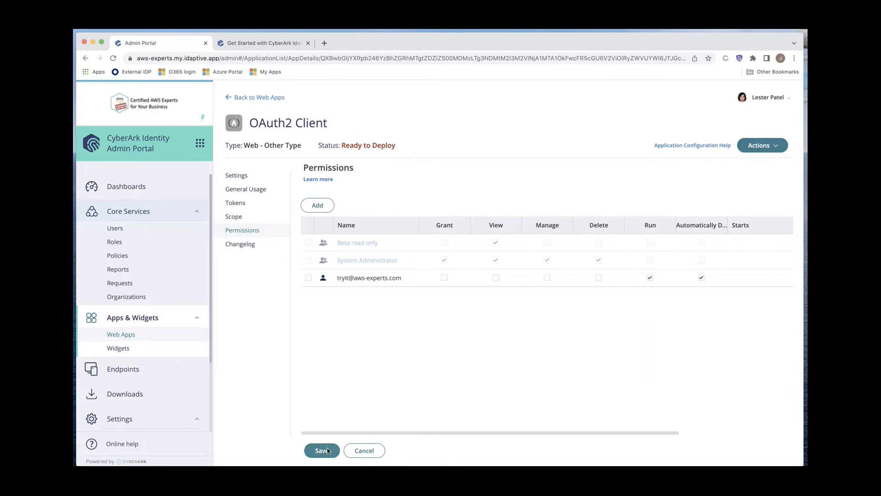
{"action": "left_click", "coordinate": [328, 450]}
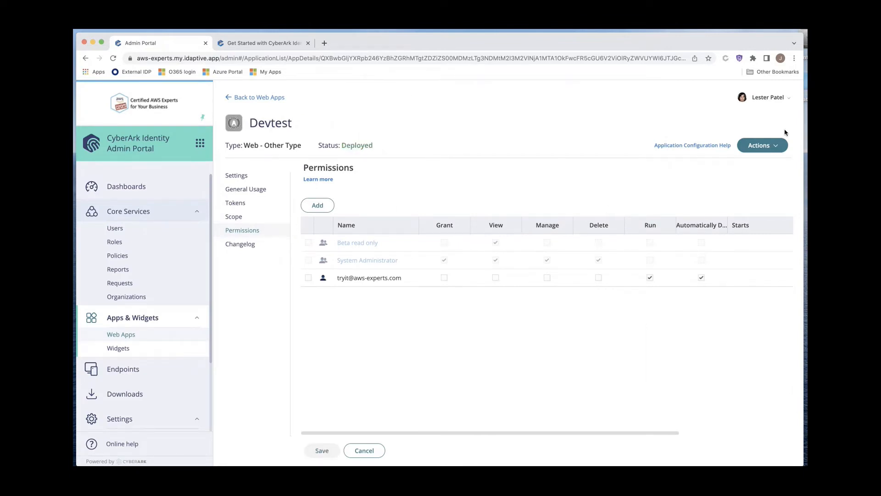
Step: Start creating a bearer token for the app and enter the service user's login as the client ID
{"action": "left_click", "coordinate": [763, 145]}
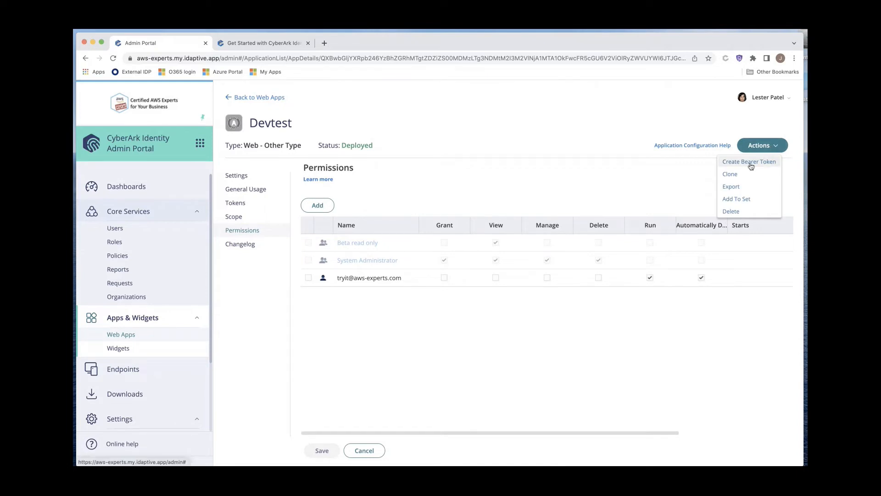
{"action": "left_click", "coordinate": [751, 163]}
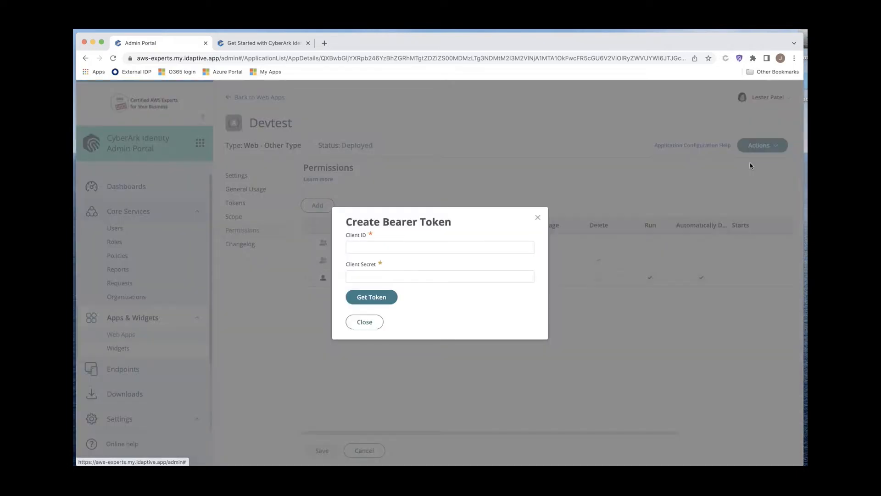
{"action": "left_click", "coordinate": [411, 249]}
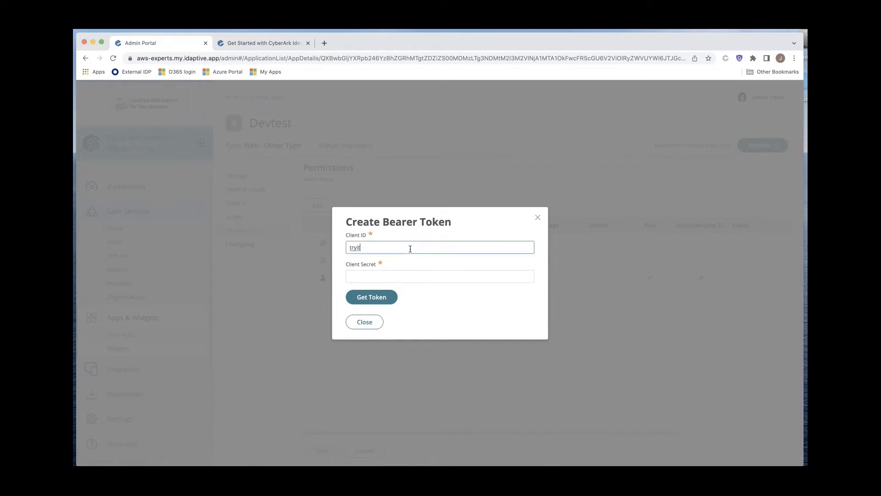
Step: Enter the client secret, generate the bearer token and copy it
{"action": "left_click", "coordinate": [411, 277]}
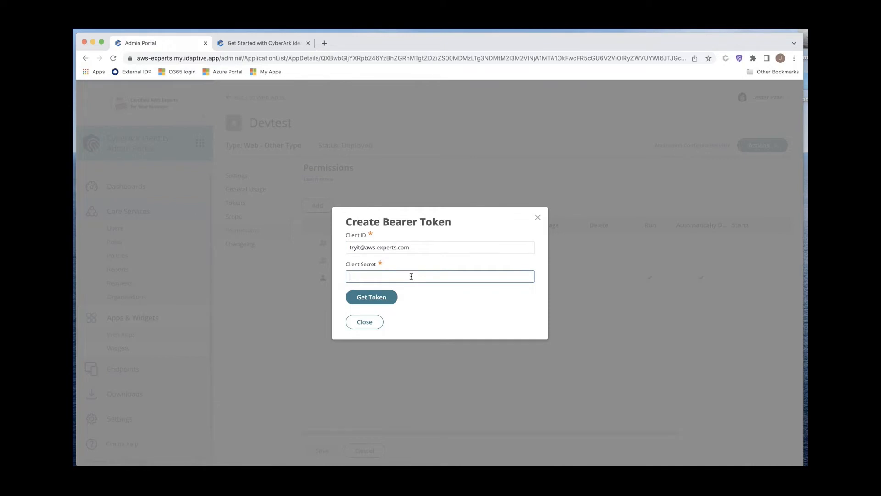
{"action": "type", "text": "•••••••••••••••••••"}
{"action": "left_click", "coordinate": [390, 298]}
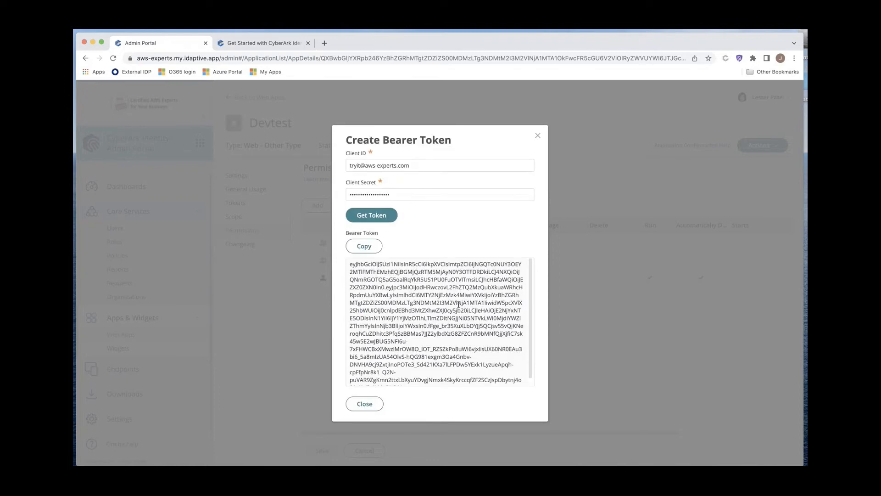
{"action": "left_click", "coordinate": [364, 246]}
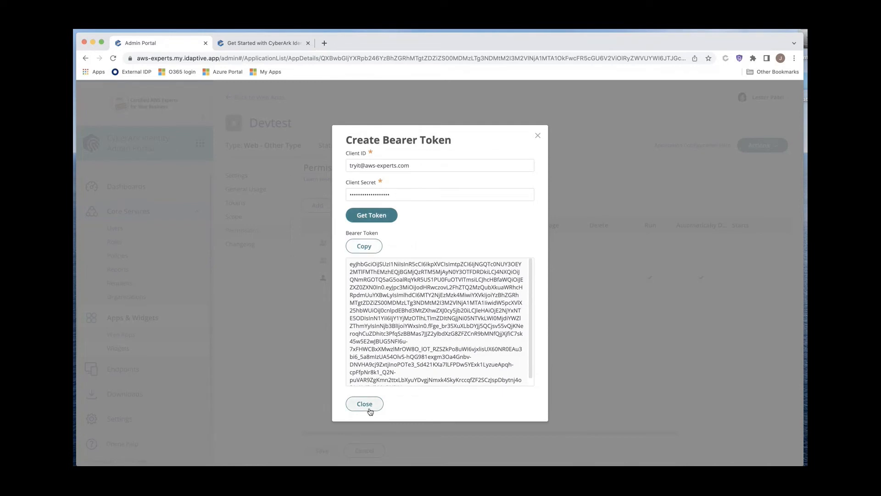
Step: Open the developer site's Create user API reference and paste the bearer token into its authentication field
{"action": "left_click", "coordinate": [253, 43]}
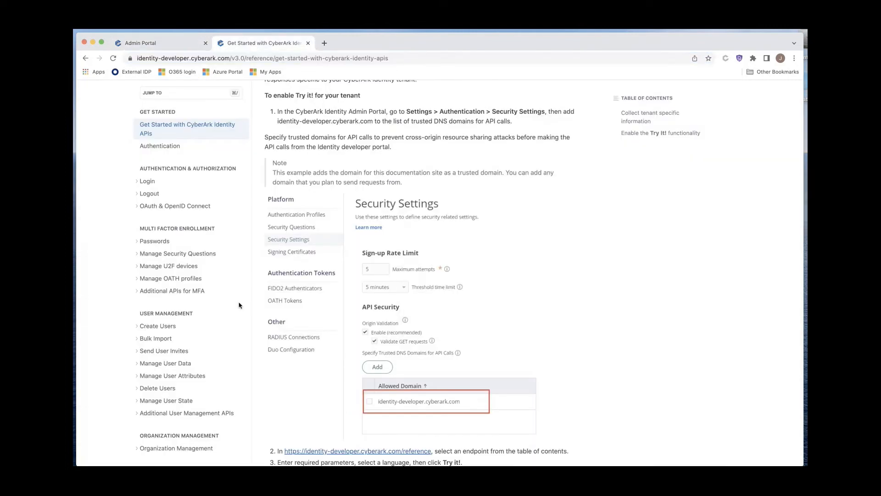
{"action": "left_click", "coordinate": [162, 326]}
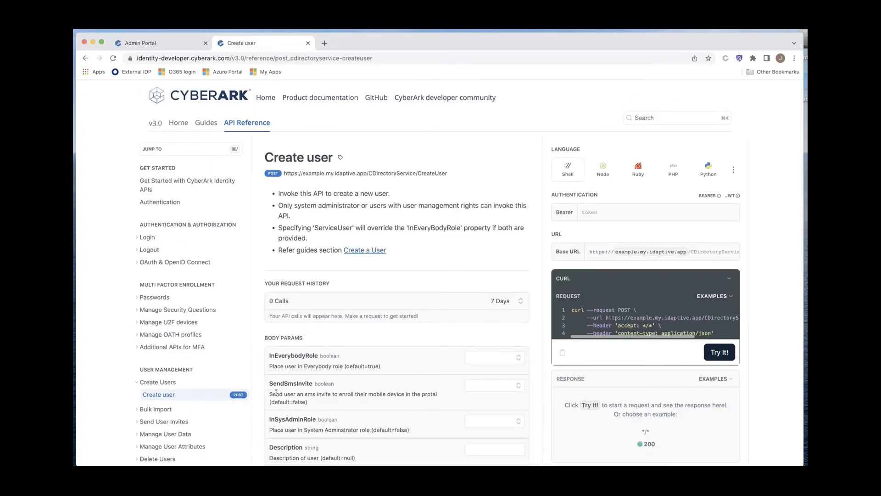
{"action": "left_click", "coordinate": [611, 211]}
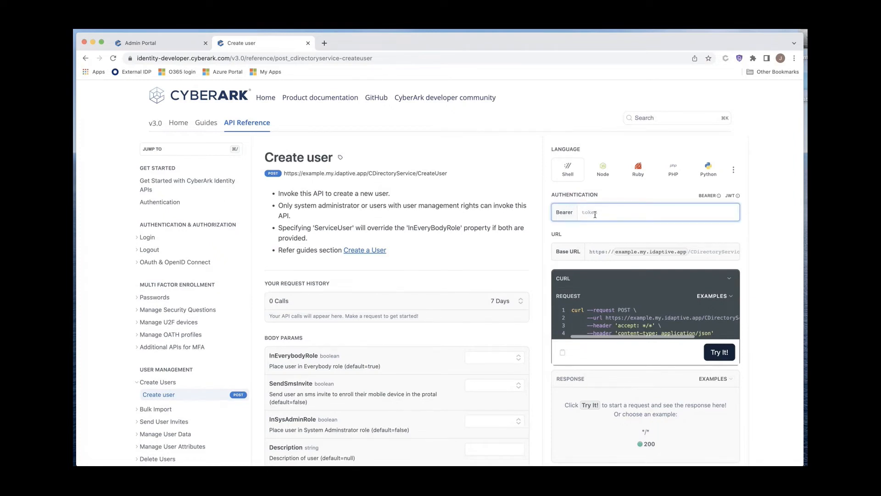
{"action": "key", "text": "super+v"}
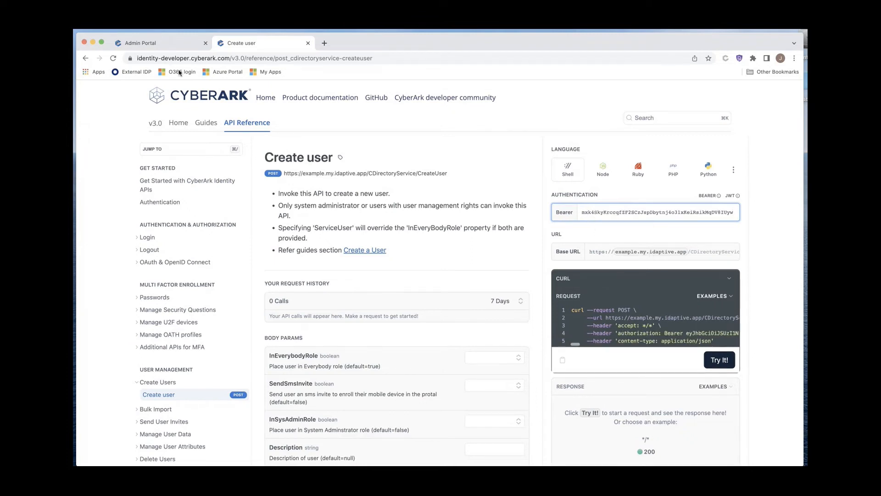
Step: Change the base URL's tenant to aws-experts.my.idaptive.app
{"action": "left_click", "coordinate": [650, 256]}
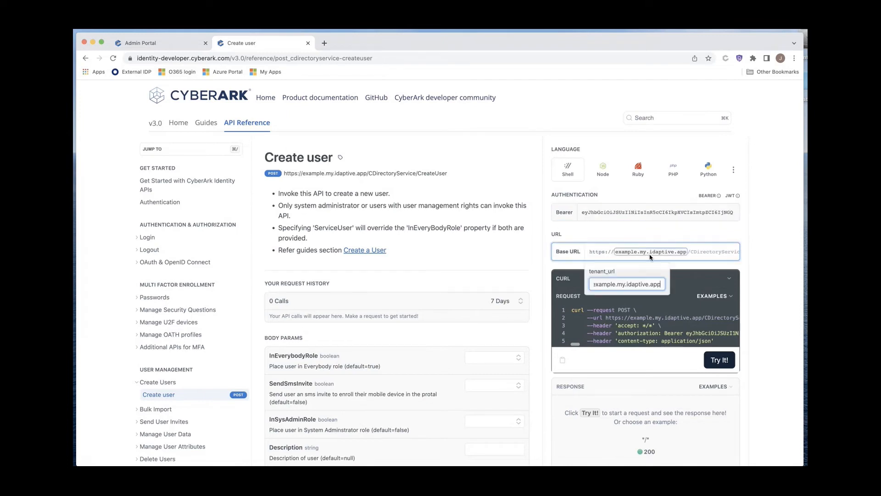
{"action": "left_click_drag", "start_coordinate": [615, 284], "coordinate": [597, 270]}
{"action": "key", "text": "BackSpace"}
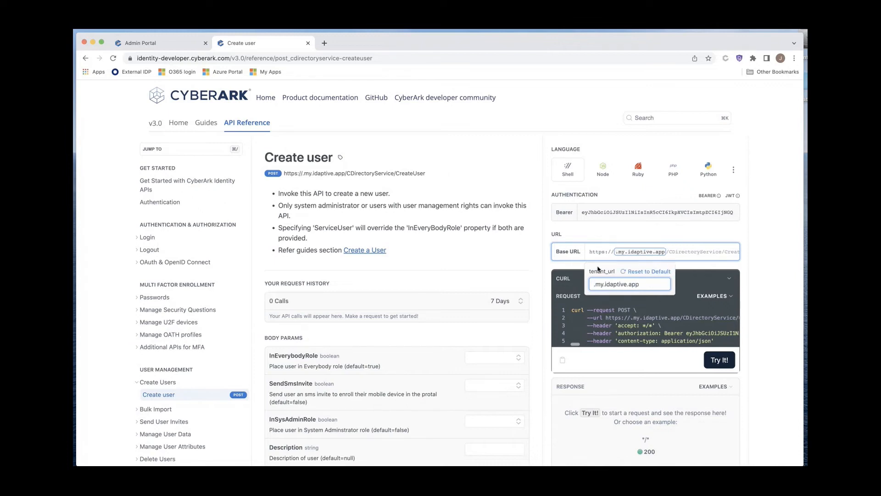
{"action": "type", "text": "aws-"}
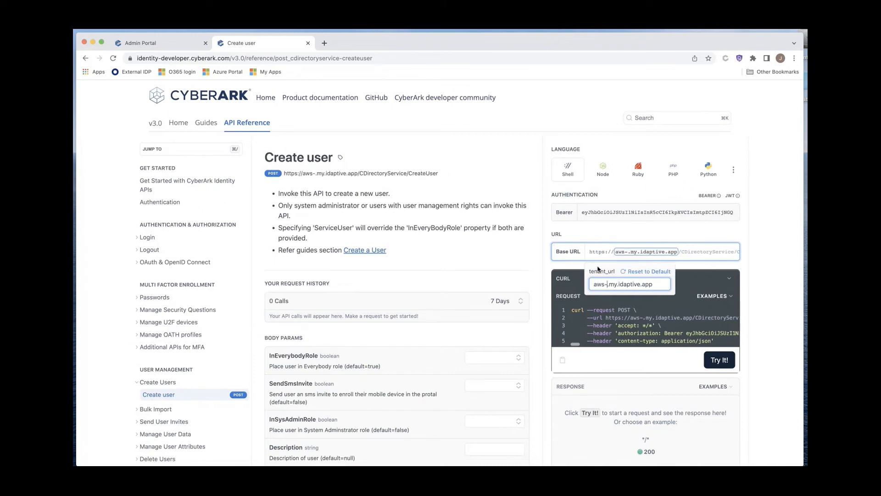
{"action": "type", "text": "experts"}
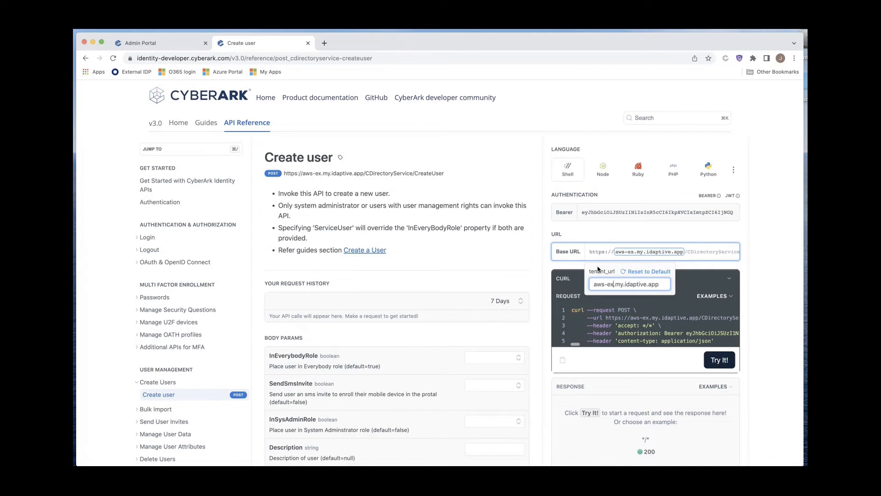
{"action": "left_click", "coordinate": [714, 256]}
{"action": "left_click", "coordinate": [646, 286]}
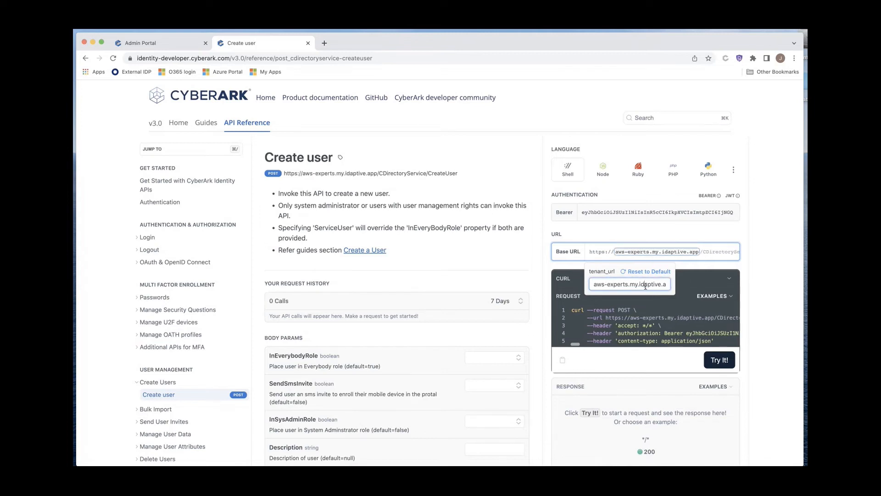
{"action": "left_click", "coordinate": [629, 321]}
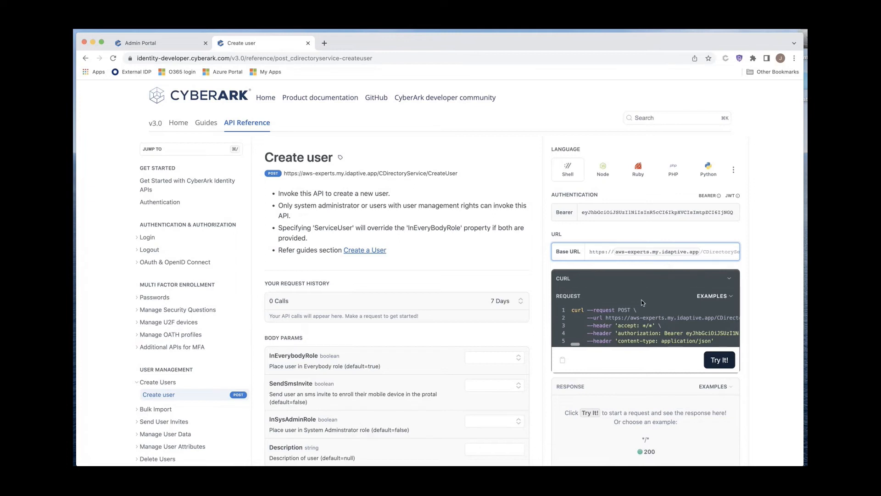
Step: Scroll through the Create user body parameters to review the available fields
{"action": "scroll", "coordinate": [644, 316], "scroll_direction": "down", "scroll_amount": 1}
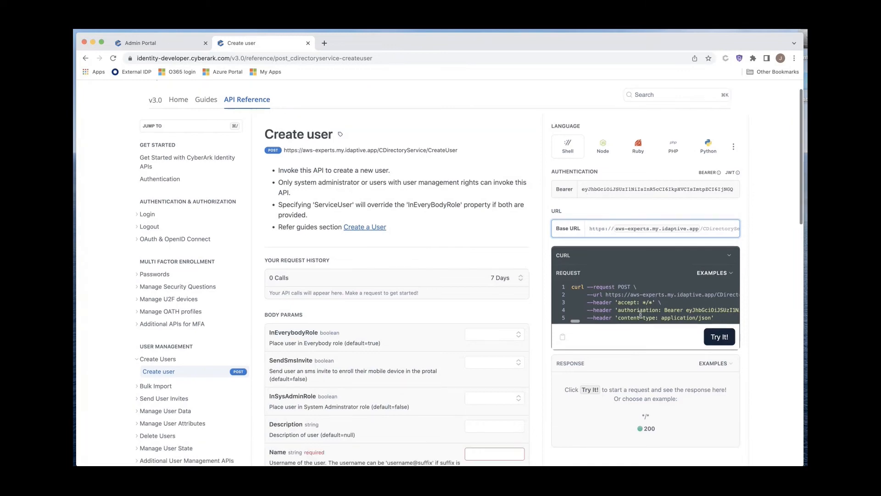
{"action": "scroll", "coordinate": [615, 225], "scroll_direction": "down", "scroll_amount": 3}
{"action": "scroll", "coordinate": [616, 224], "scroll_direction": "up", "scroll_amount": 2}
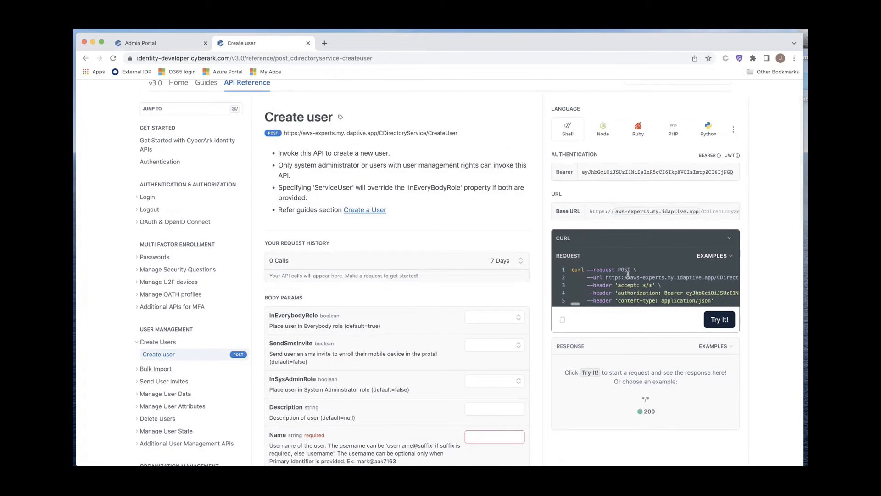
{"action": "scroll", "coordinate": [657, 290], "scroll_direction": "down", "scroll_amount": 1}
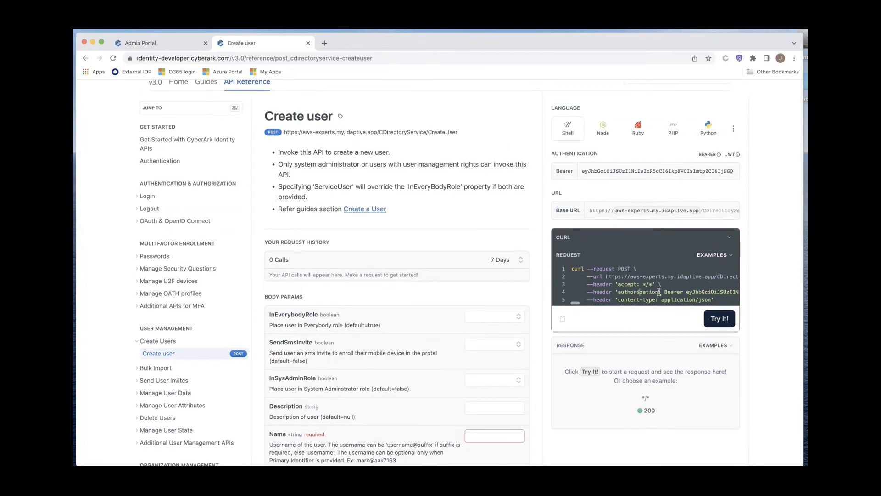
{"action": "scroll", "coordinate": [657, 289], "scroll_direction": "down", "scroll_amount": 1}
{"action": "scroll", "coordinate": [655, 289], "scroll_direction": "down", "scroll_amount": 4}
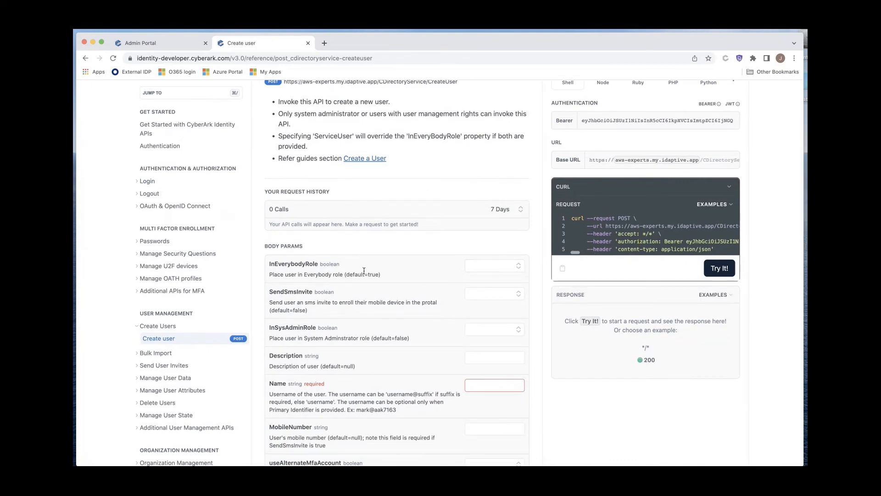
{"action": "scroll", "coordinate": [459, 293], "scroll_direction": "down", "scroll_amount": 5}
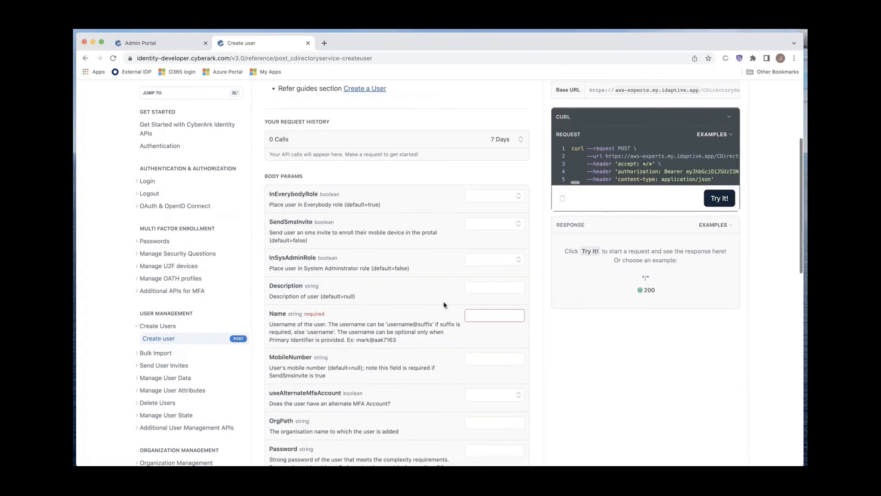
{"action": "scroll", "coordinate": [413, 275], "scroll_direction": "down", "scroll_amount": 2}
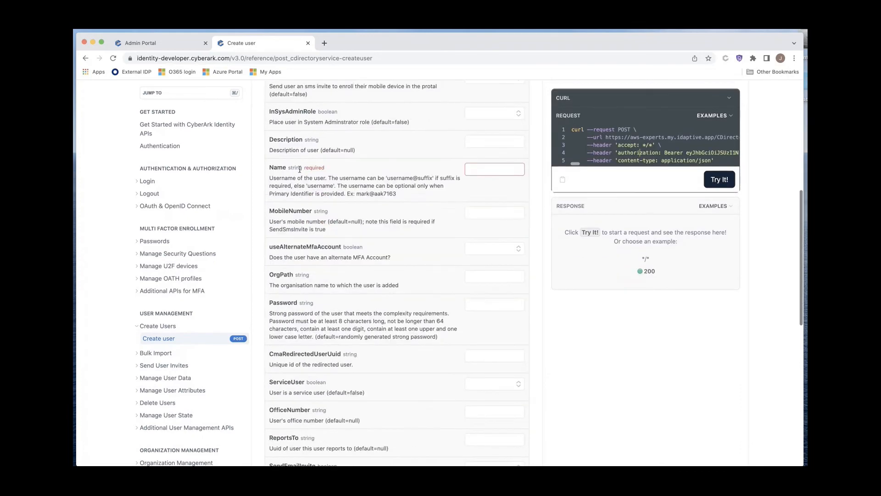
{"action": "scroll", "coordinate": [348, 216], "scroll_direction": "down", "scroll_amount": 6}
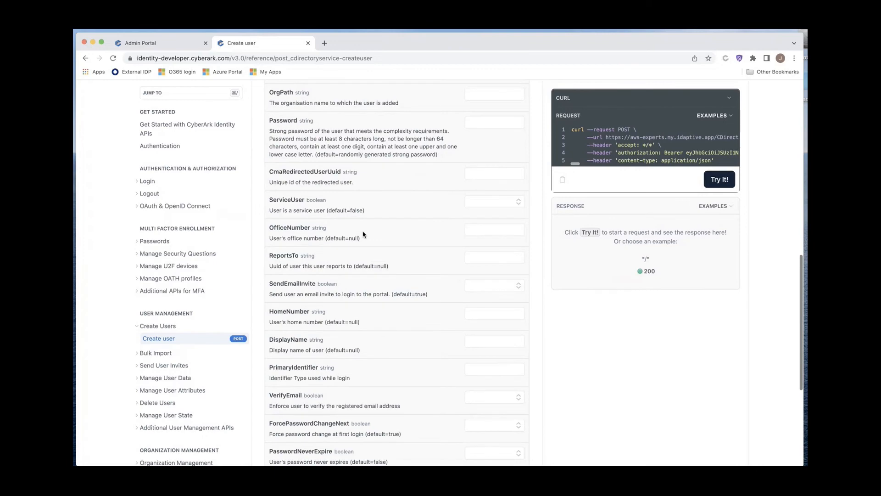
{"action": "scroll", "coordinate": [363, 234], "scroll_direction": "down", "scroll_amount": 3}
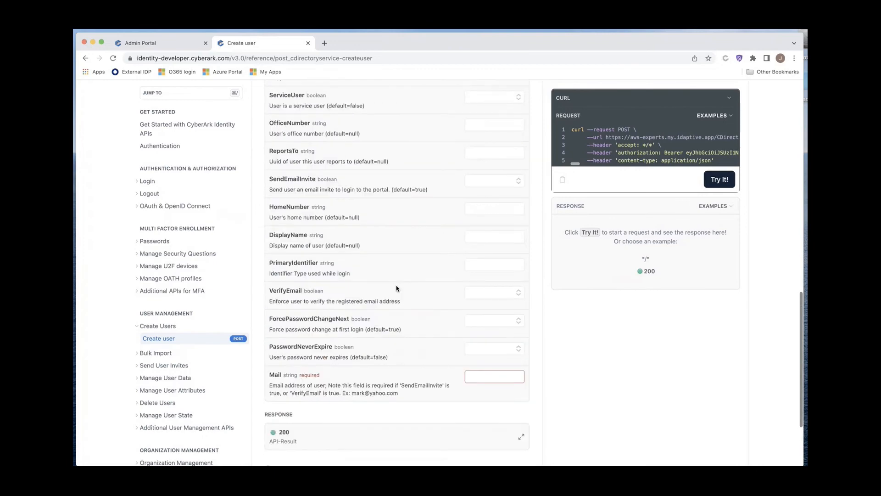
{"action": "scroll", "coordinate": [397, 288], "scroll_direction": "up", "scroll_amount": 10}
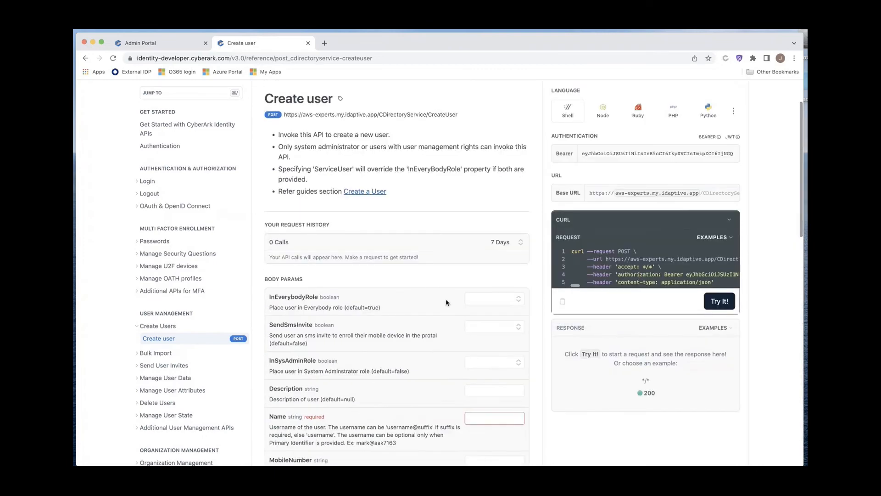
Step: Set InEverybodyRole to true, and SendSmsInvite and InSysAdminRole to false
{"action": "left_click", "coordinate": [507, 301]}
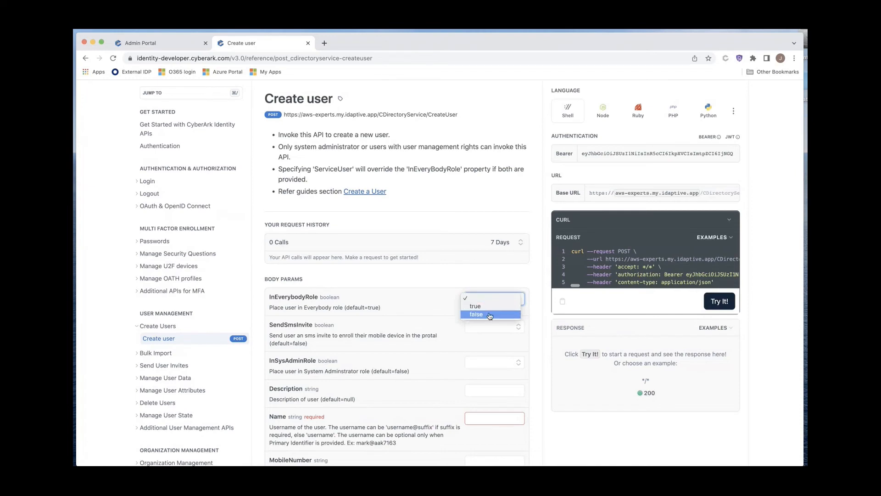
{"action": "left_click", "coordinate": [477, 306]}
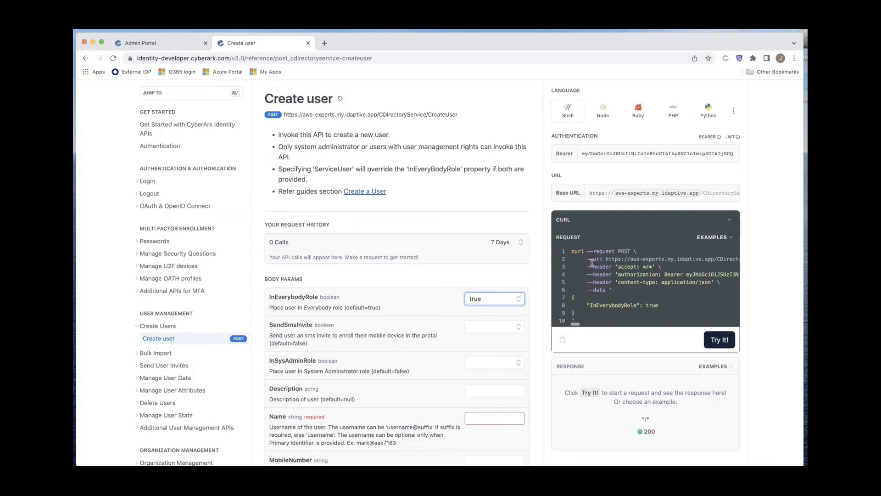
{"action": "scroll", "coordinate": [467, 319], "scroll_direction": "down", "scroll_amount": 3}
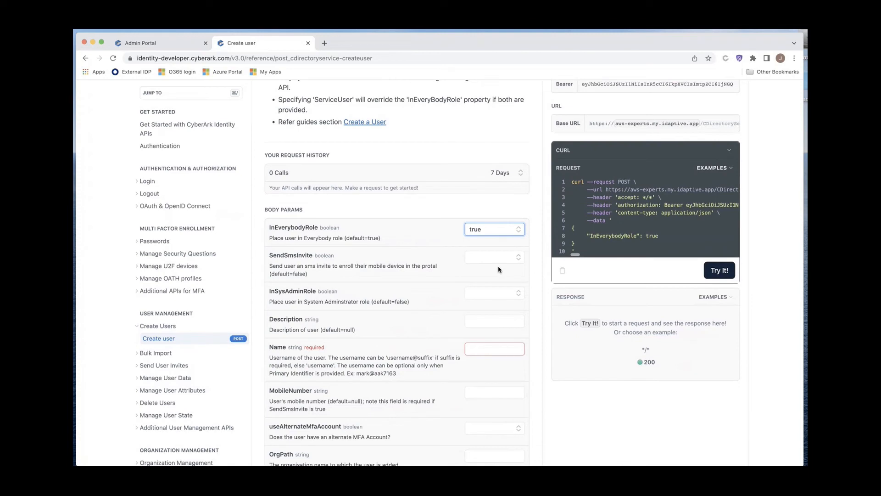
{"action": "left_click", "coordinate": [490, 257]}
{"action": "left_click", "coordinate": [487, 274]}
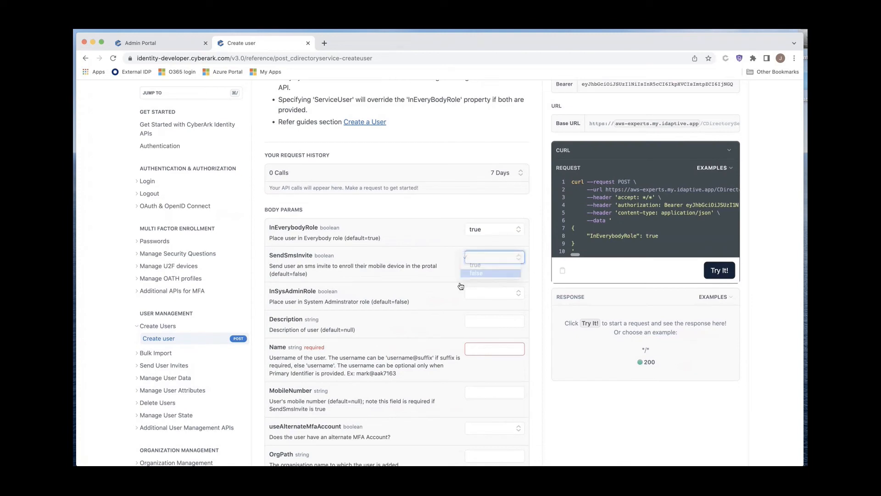
{"action": "left_click", "coordinate": [482, 294]}
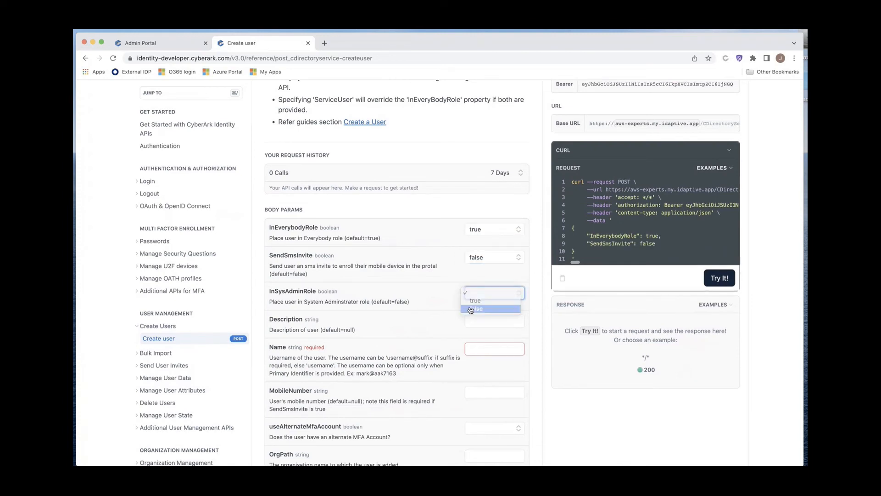
{"action": "left_click", "coordinate": [482, 311]}
Step: Enter the new user's username in the required Name parameter
{"action": "scroll", "coordinate": [441, 300], "scroll_direction": "down", "scroll_amount": 1}
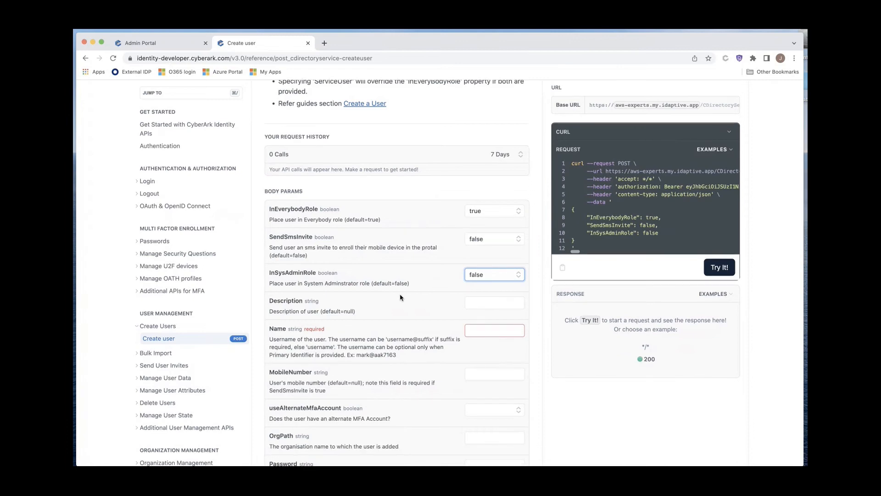
{"action": "scroll", "coordinate": [425, 299], "scroll_direction": "down", "scroll_amount": 3}
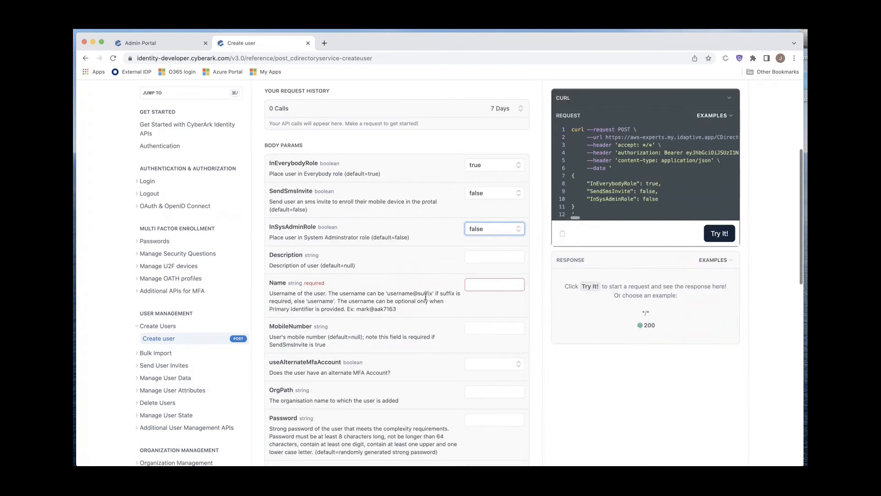
{"action": "left_click", "coordinate": [481, 279]}
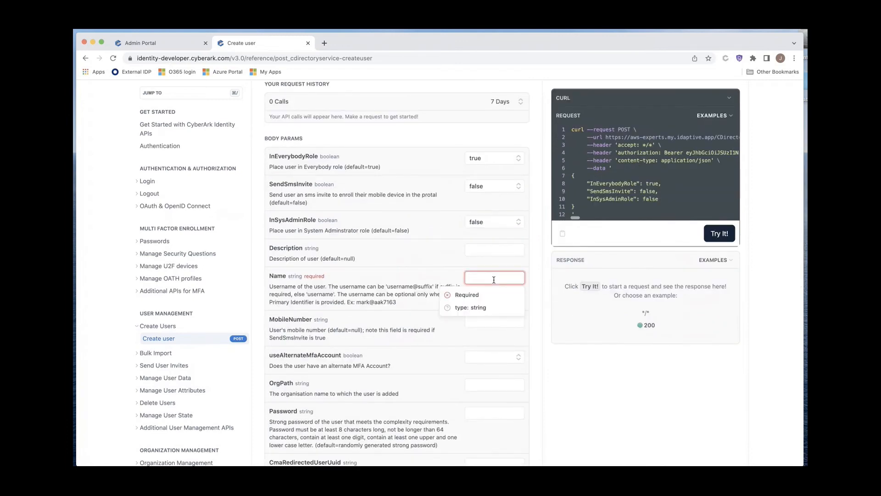
{"action": "type", "text": "chuck"}
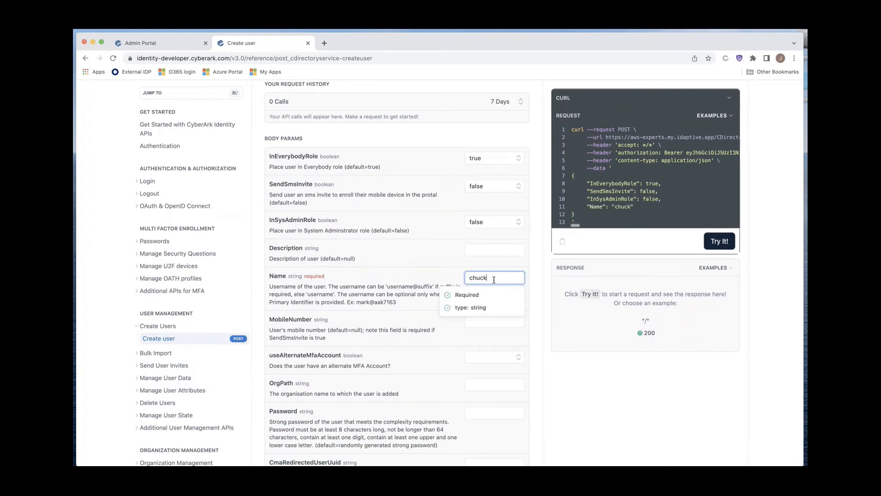
{"action": "left_click", "coordinate": [463, 301]}
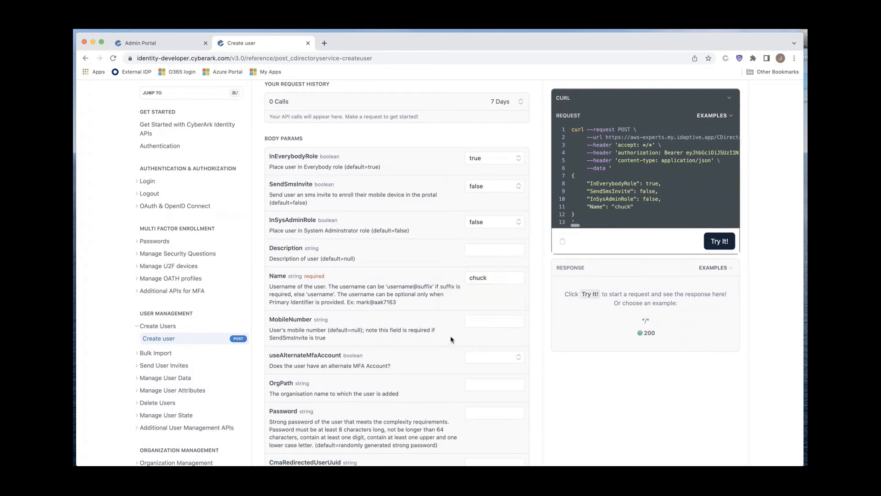
Step: Enter the new user's password and set SendEmailInvite to false
{"action": "scroll", "coordinate": [512, 342], "scroll_direction": "down", "scroll_amount": 5}
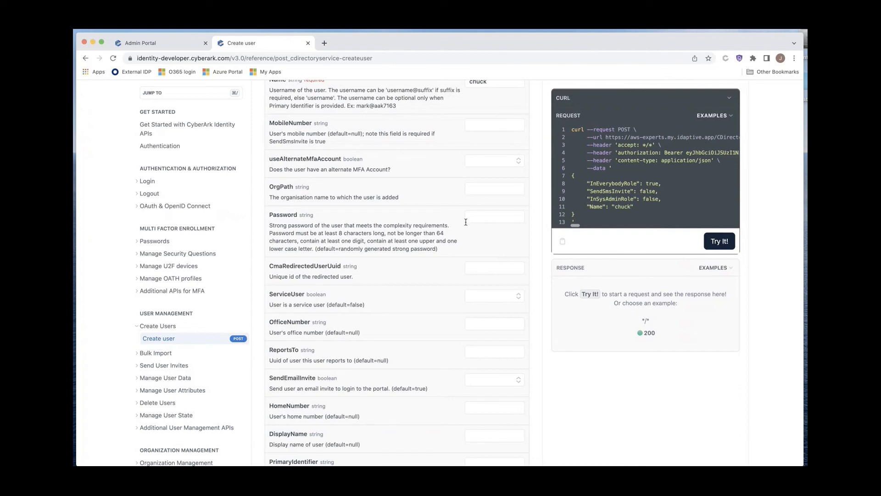
{"action": "left_click", "coordinate": [491, 217]}
{"action": "type", "text": "testP"}
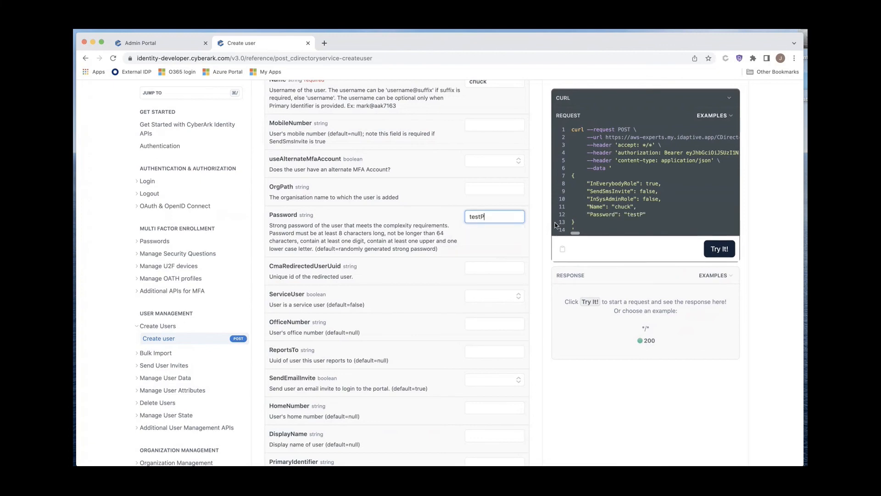
{"action": "type", "text": "assword!2"}
{"action": "scroll", "coordinate": [436, 277], "scroll_direction": "down", "scroll_amount": 3}
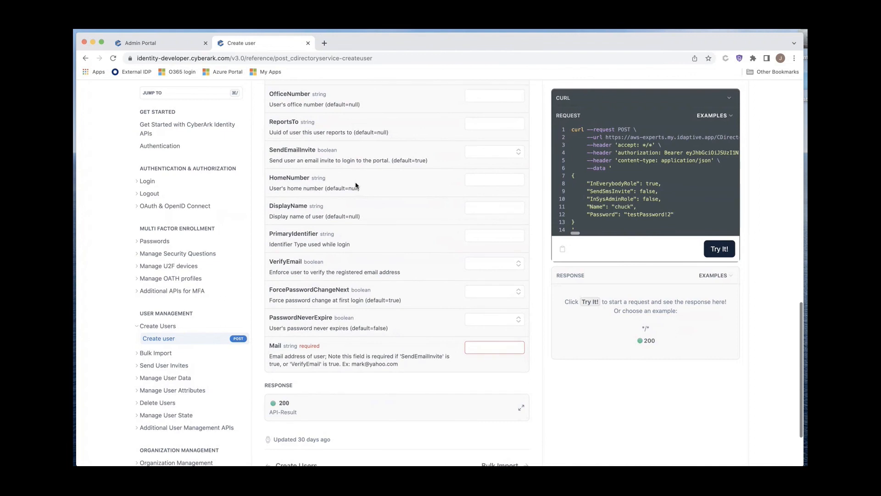
{"action": "left_click", "coordinate": [498, 153]}
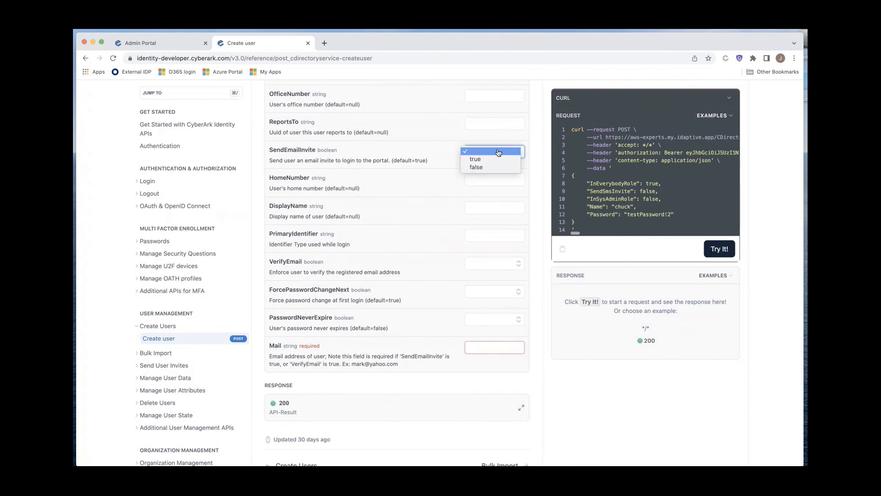
{"action": "left_click", "coordinate": [477, 167]}
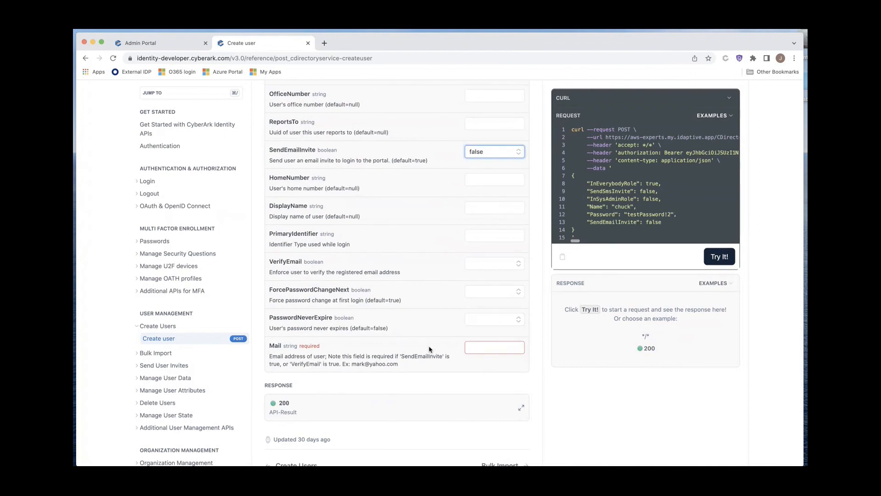
Step: Enter the new user's e-mail address in the Mail parameter and send the Create user request with Try It!
{"action": "left_click", "coordinate": [492, 347]}
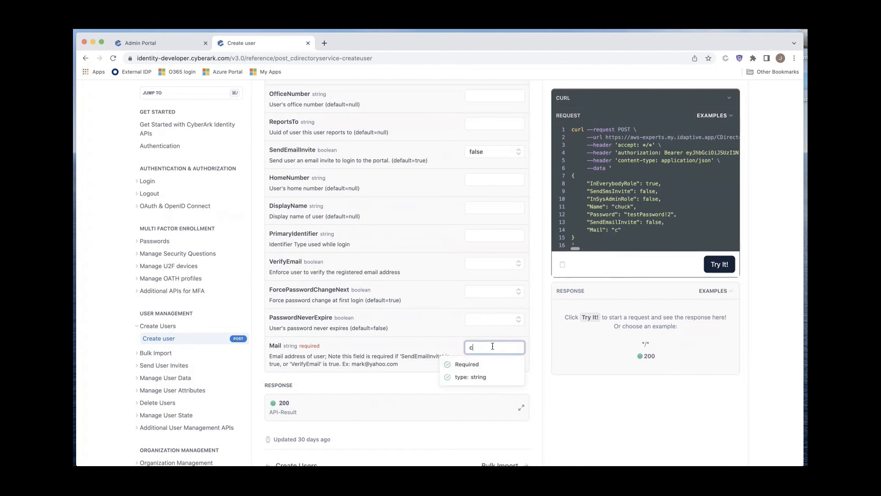
{"action": "left_click", "coordinate": [562, 404]}
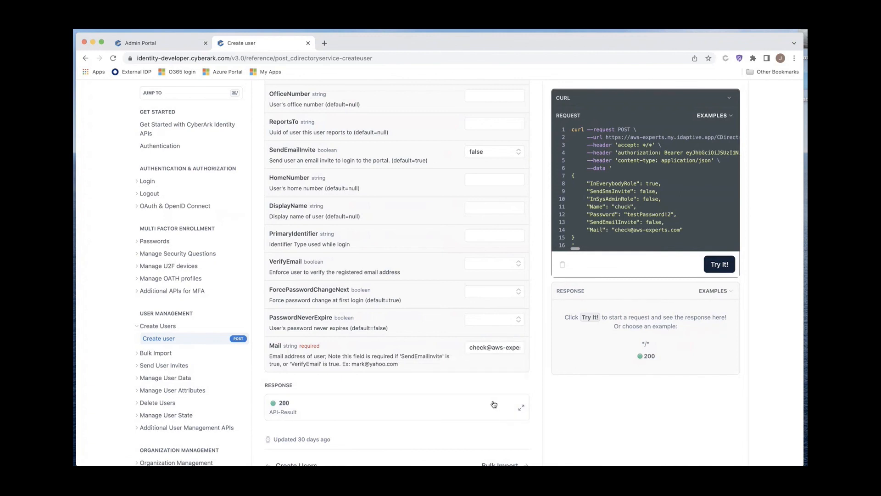
{"action": "left_click", "coordinate": [719, 265]}
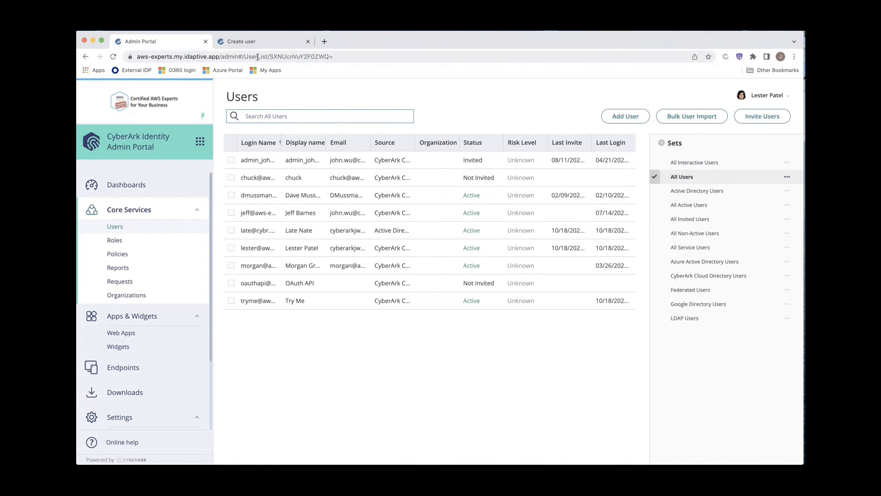
Step: Return to the Create user API reference and review the request body
{"action": "left_click", "coordinate": [241, 41]}
{"action": "scroll", "coordinate": [166, 200], "scroll_direction": "up", "scroll_amount": 3}
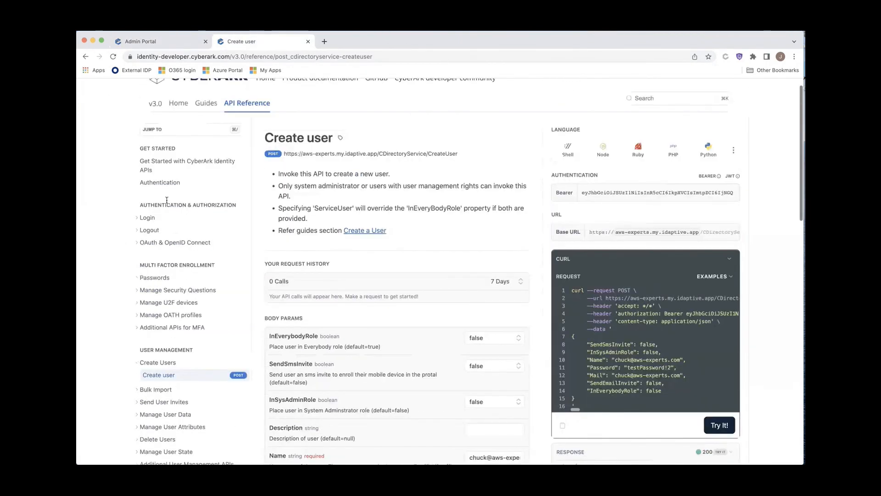
{"action": "scroll", "coordinate": [166, 200], "scroll_direction": "up", "scroll_amount": 1}
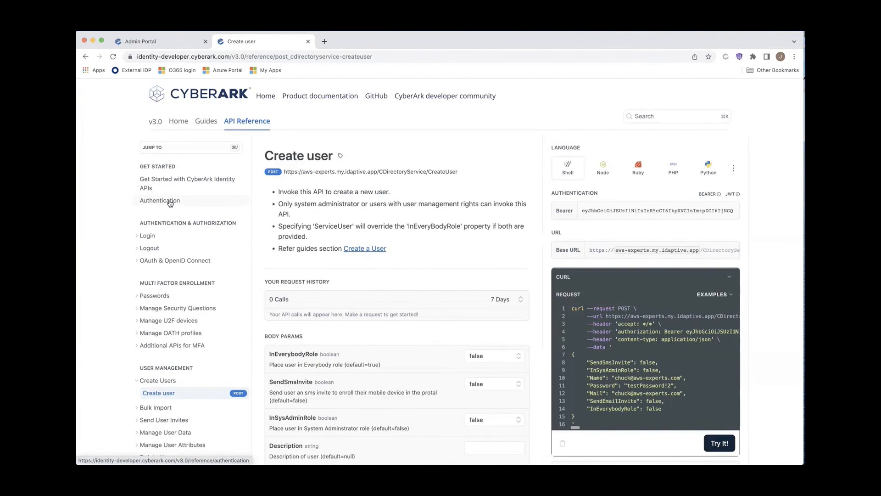
{"action": "scroll", "coordinate": [560, 359], "scroll_direction": "down", "scroll_amount": 1}
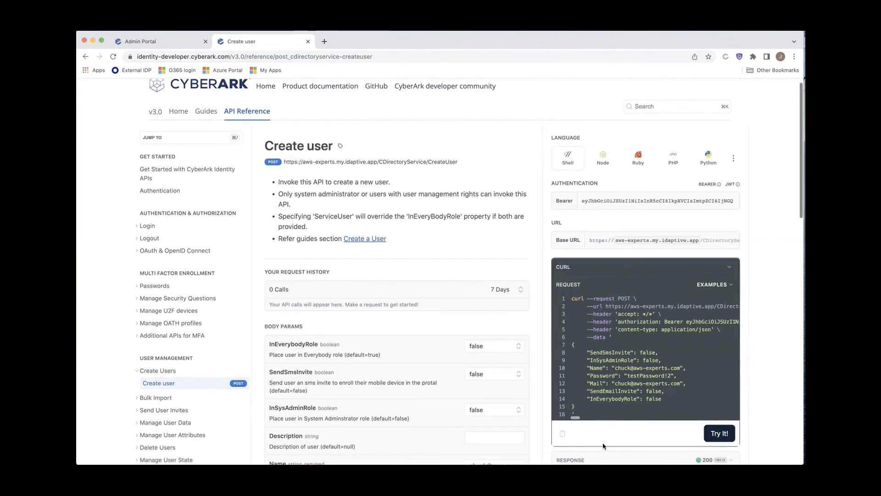
{"action": "scroll", "coordinate": [602, 456], "scroll_direction": "down", "scroll_amount": 1}
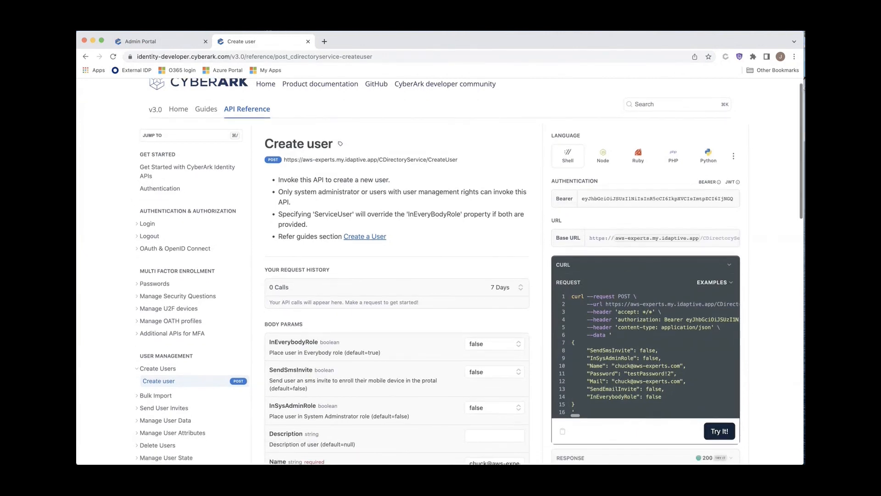